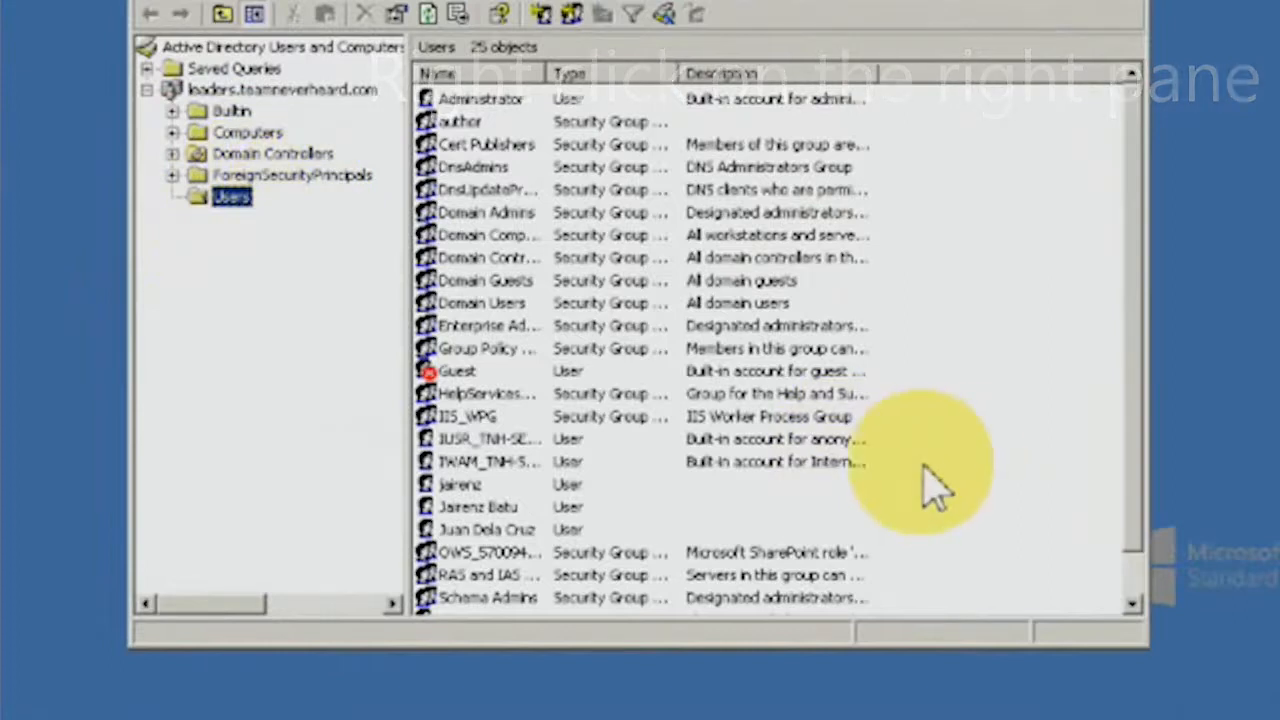
Choose New > User in the Users container to start a new account.
{"action": "mouse_move", "coordinate": [997, 537]}
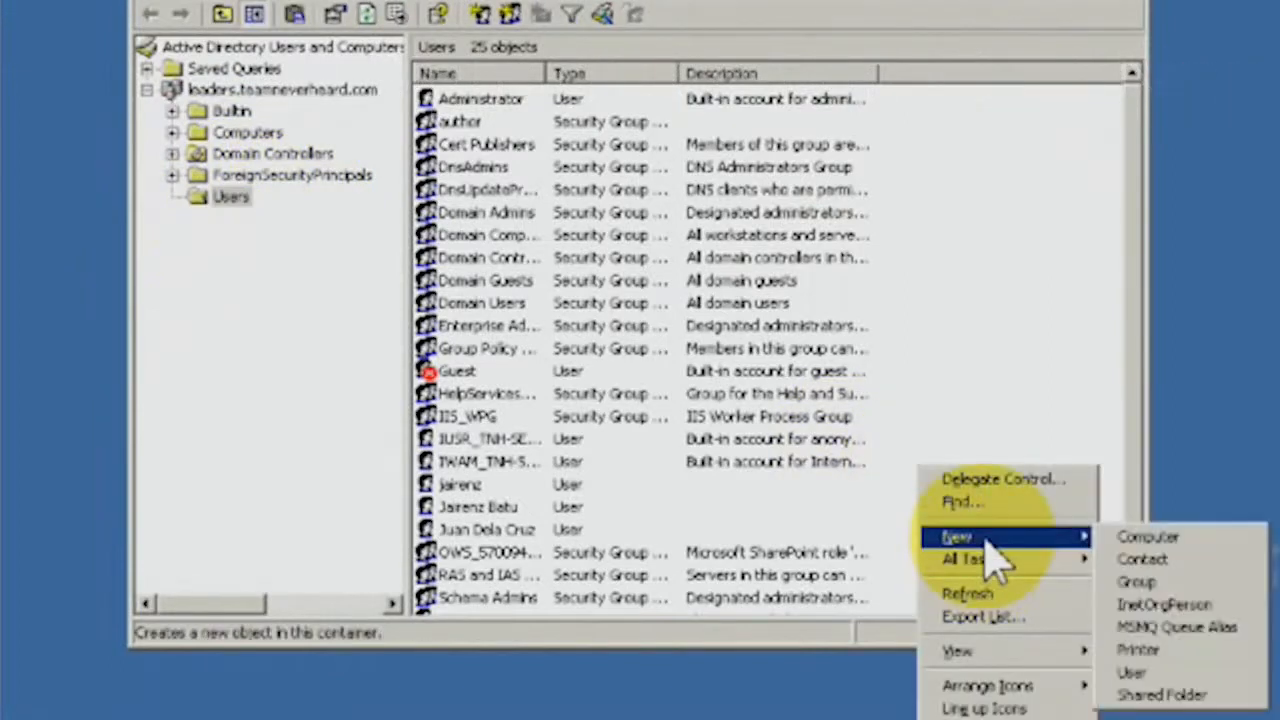
{"action": "left_click", "coordinate": [1236, 676]}
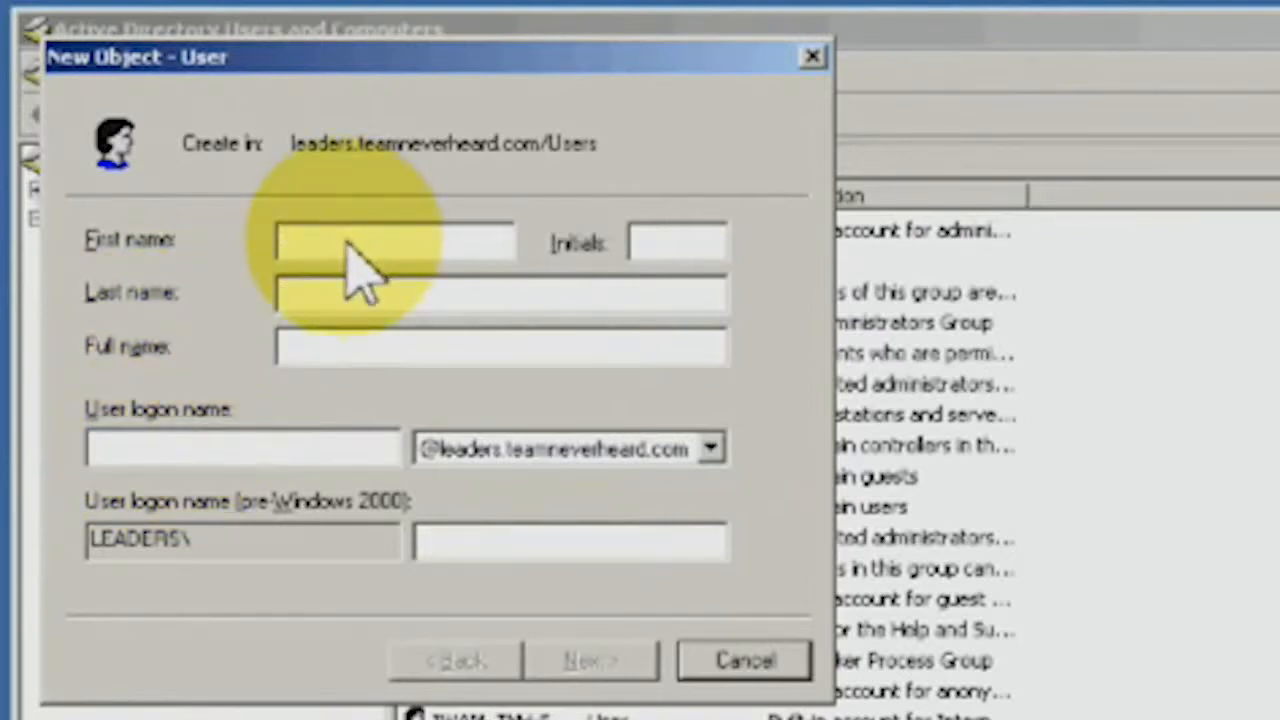
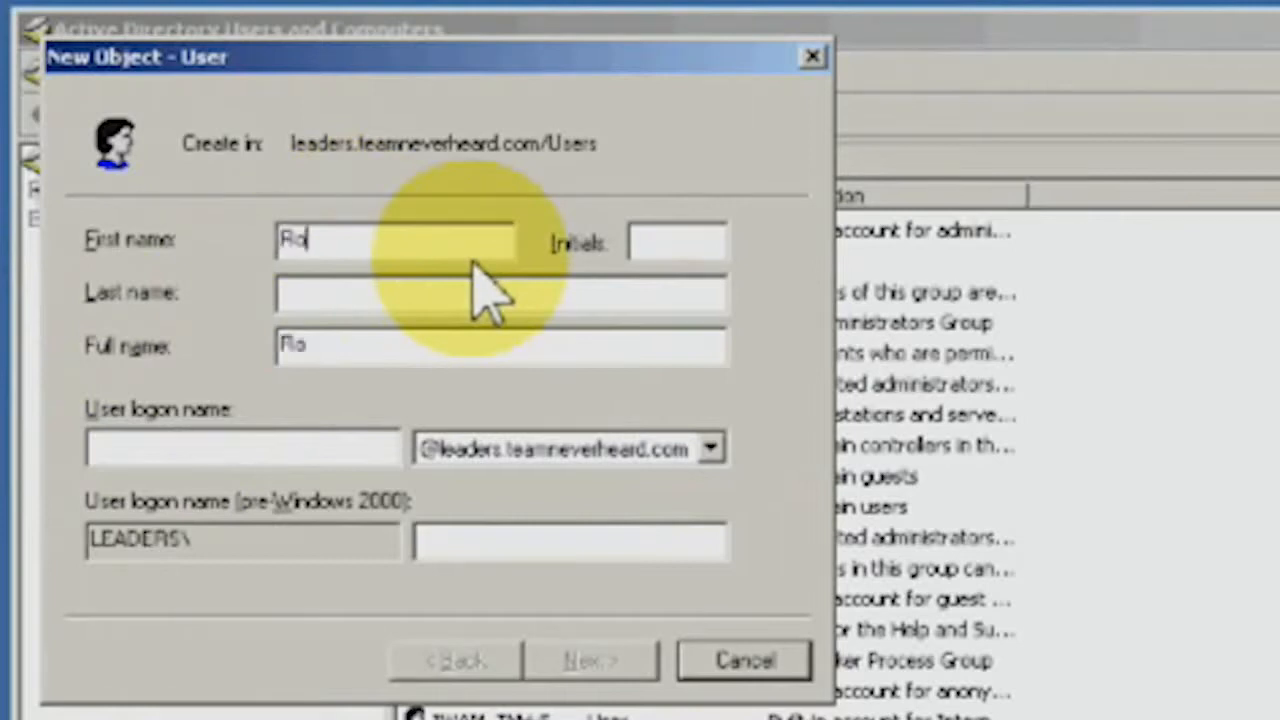
Enter the new user's first name, last name and logon name, then go to the password page.
{"action": "key", "text": "Tab"}
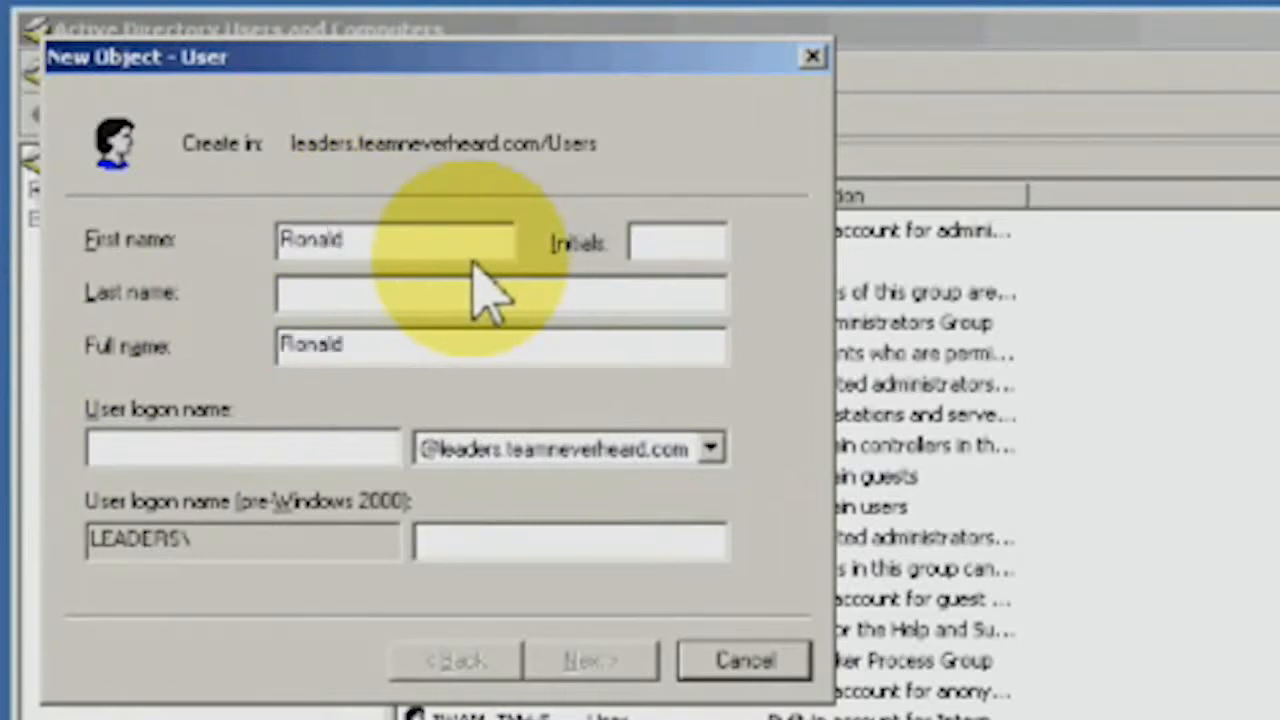
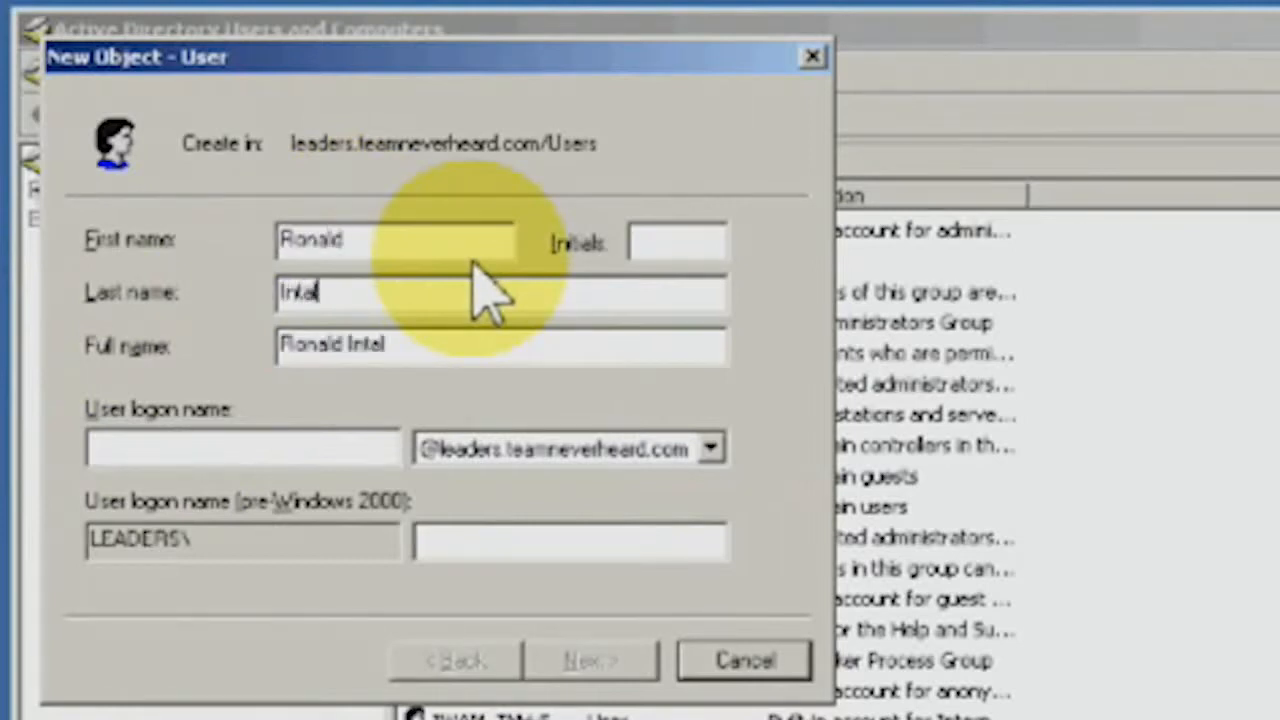
{"action": "left_click", "coordinate": [310, 466]}
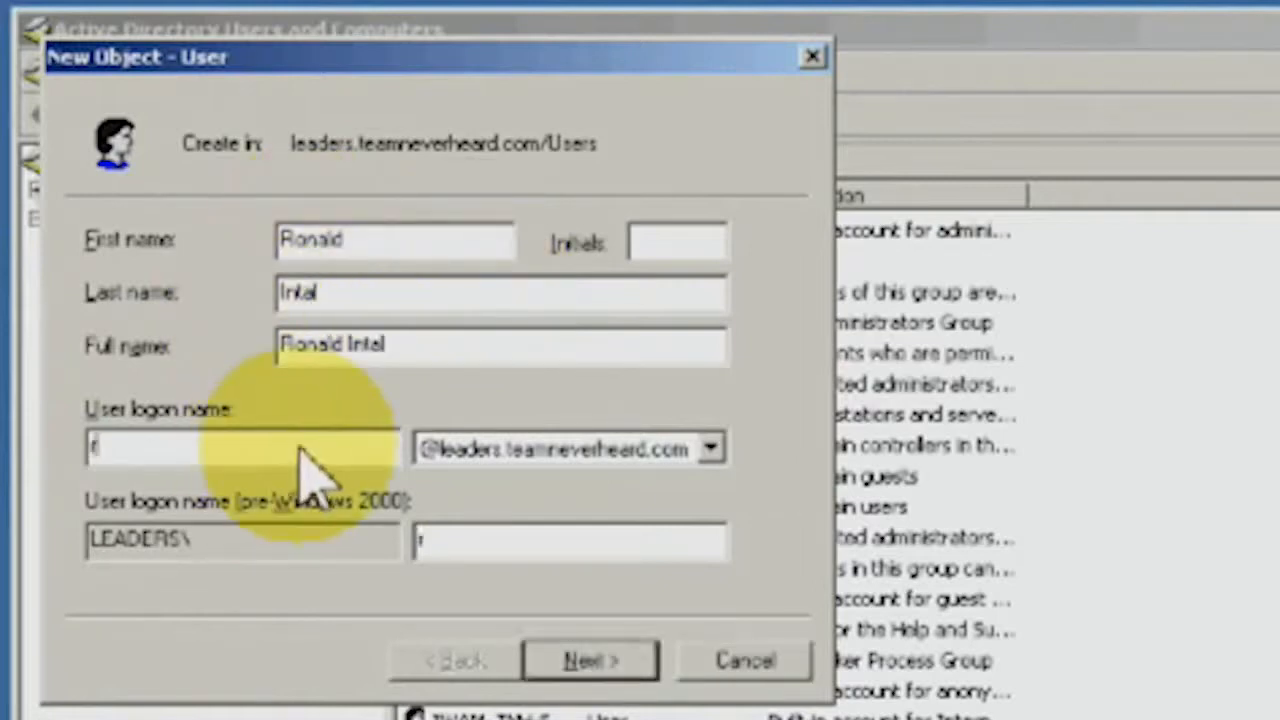
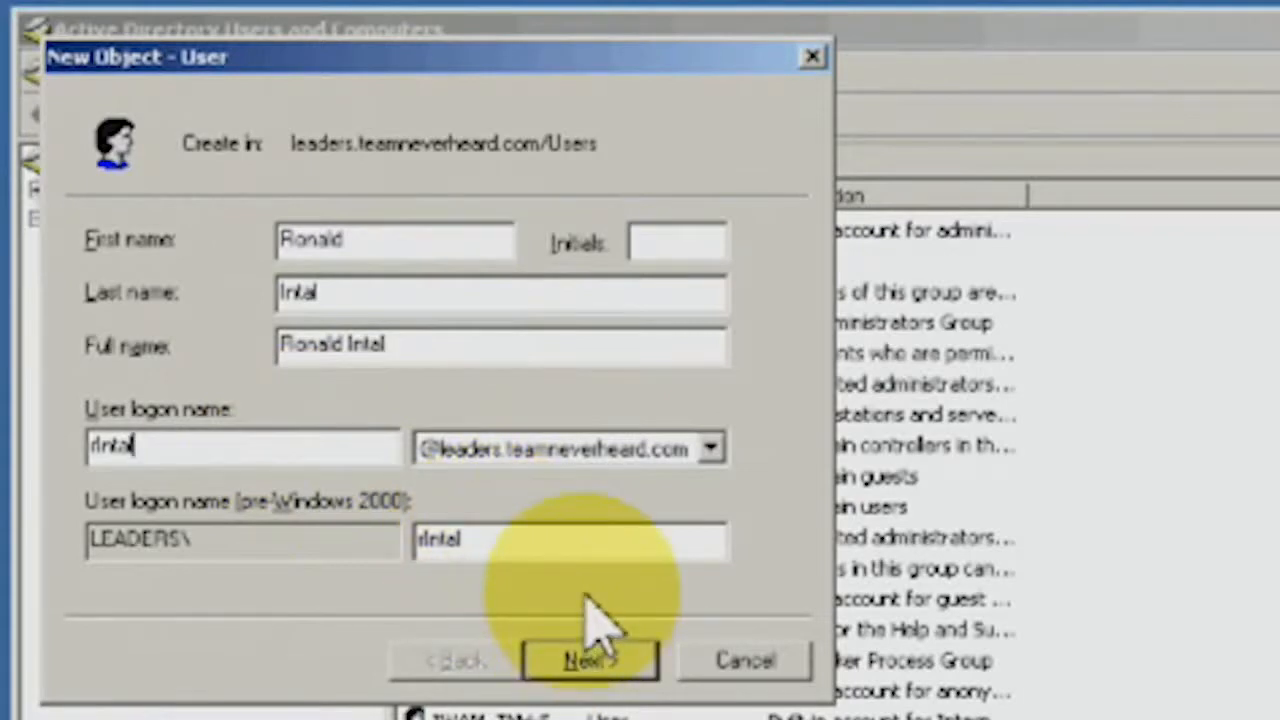
{"action": "left_click", "coordinate": [591, 660]}
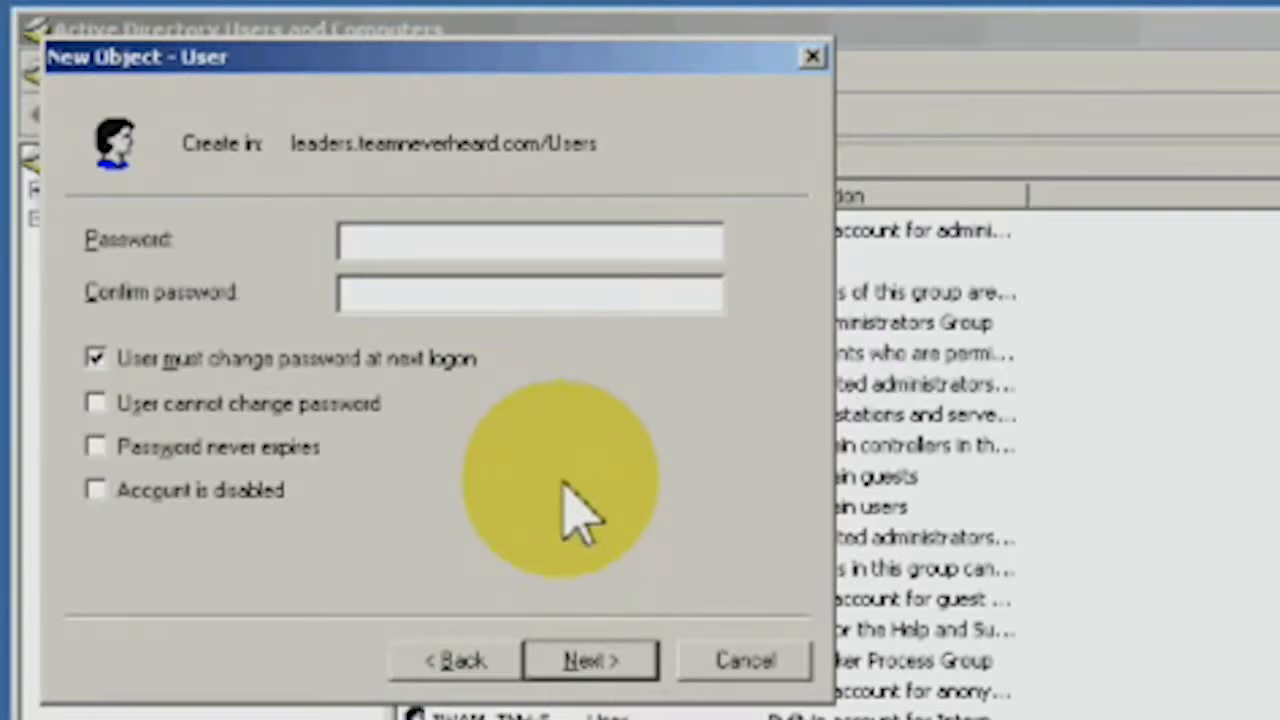
Enter and confirm the account password, then finish creating the user.
{"action": "left_click", "coordinate": [608, 245]}
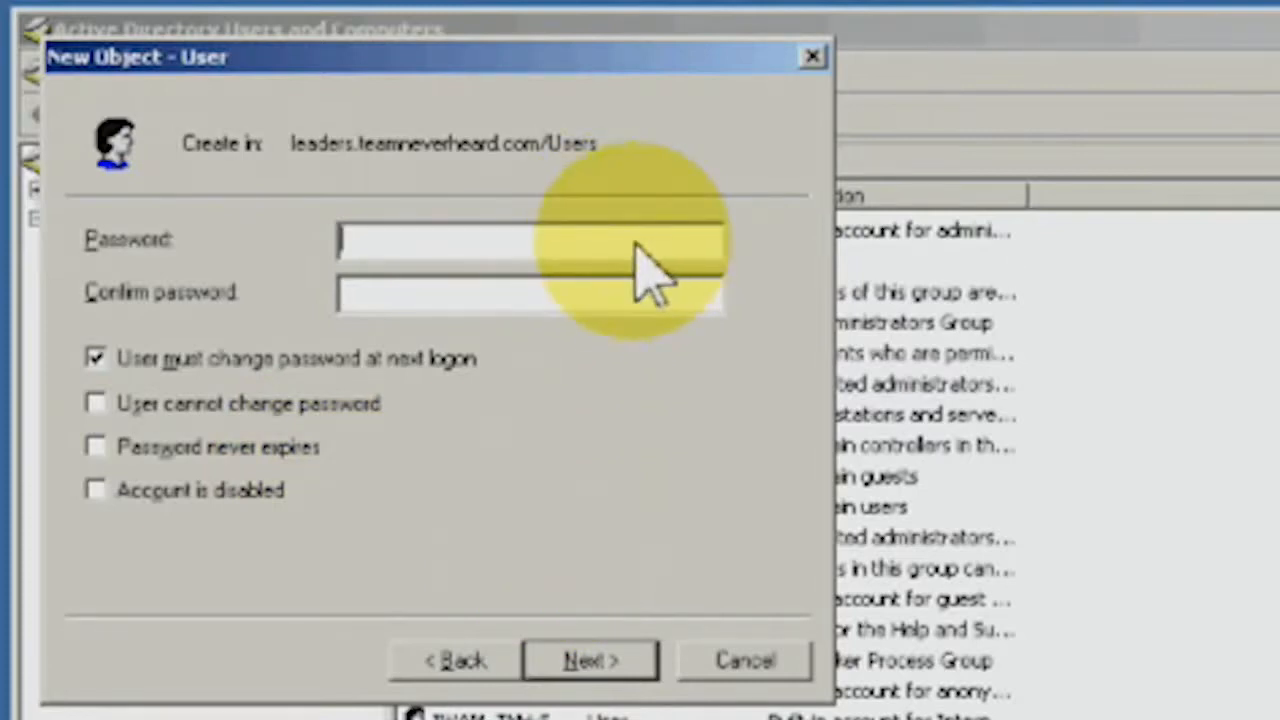
{"action": "type", "text": "passwor"}
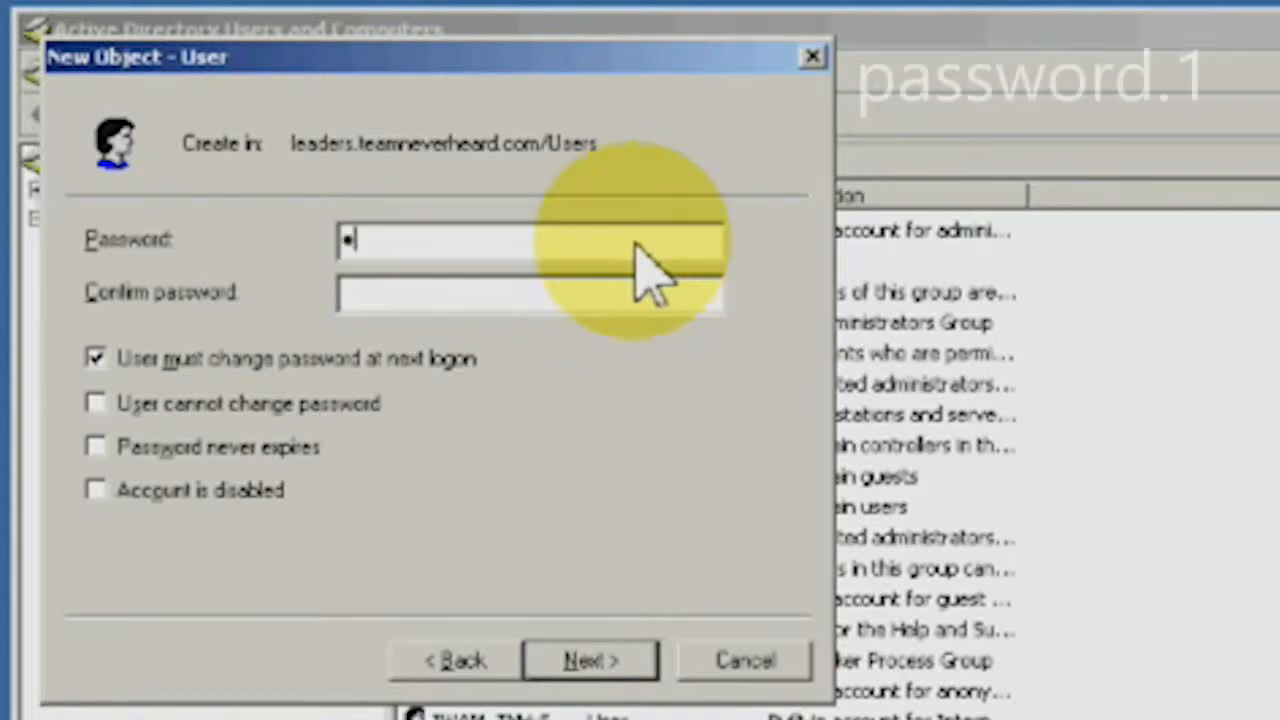
{"action": "type", "text": "d.1"}
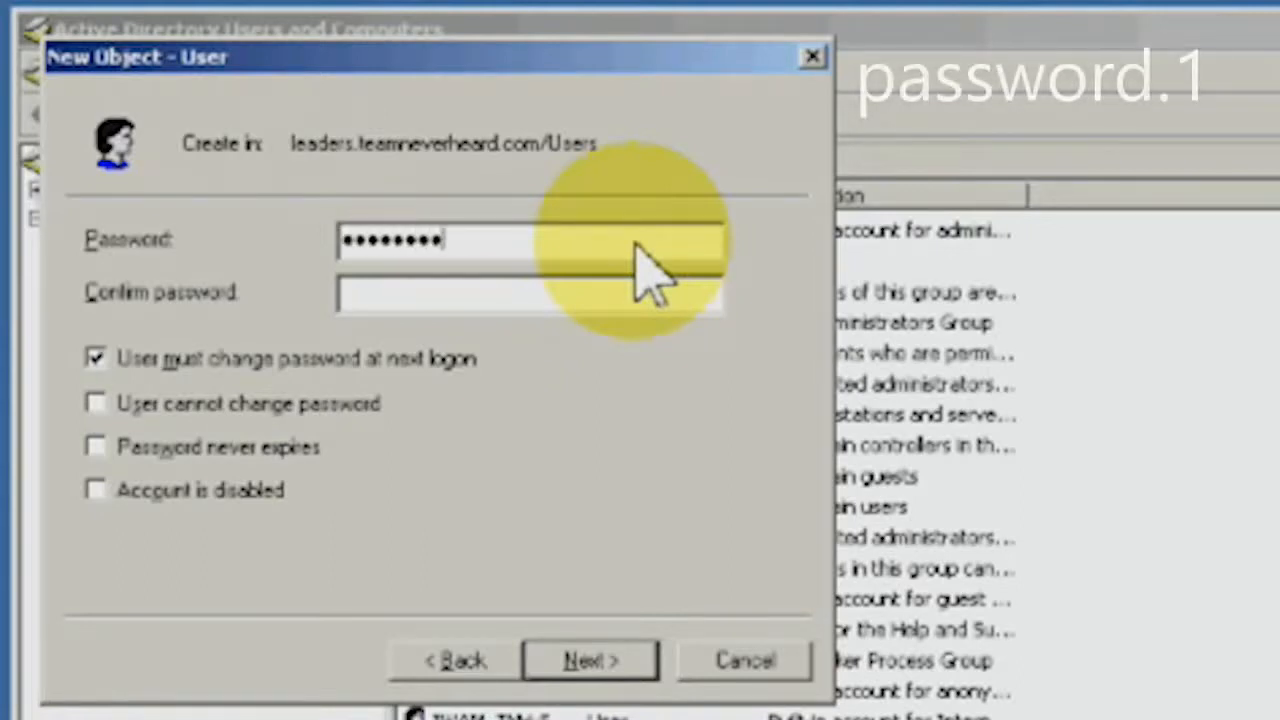
{"action": "key", "text": "Tab"}
{"action": "type", "text": "passwor"}
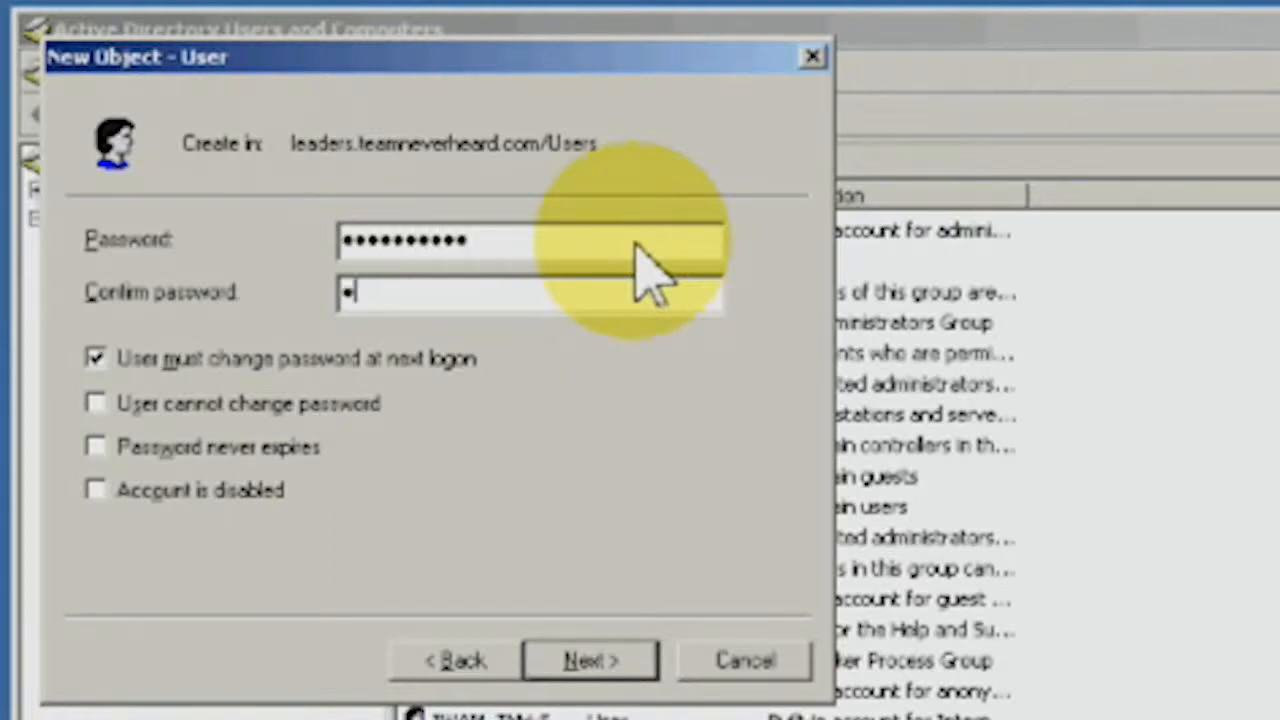
{"action": "type", "text": "d.1"}
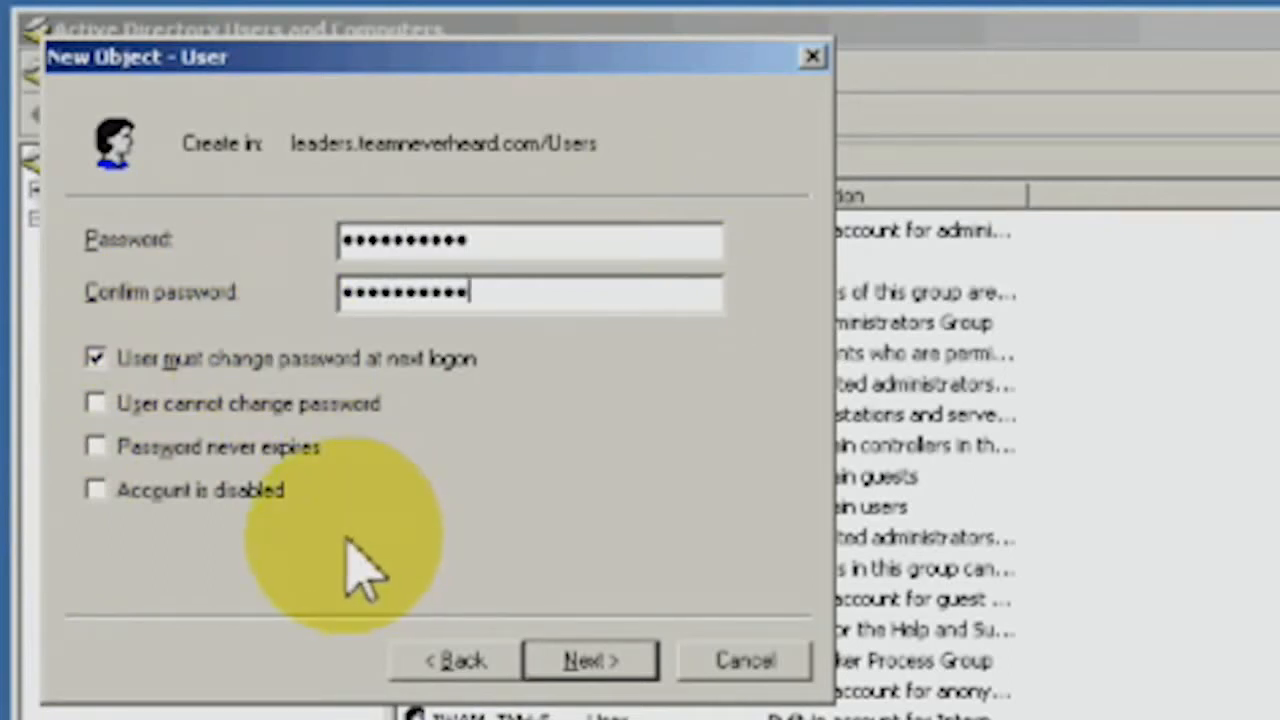
{"action": "left_click", "coordinate": [584, 664]}
{"action": "left_click", "coordinate": [598, 666]}
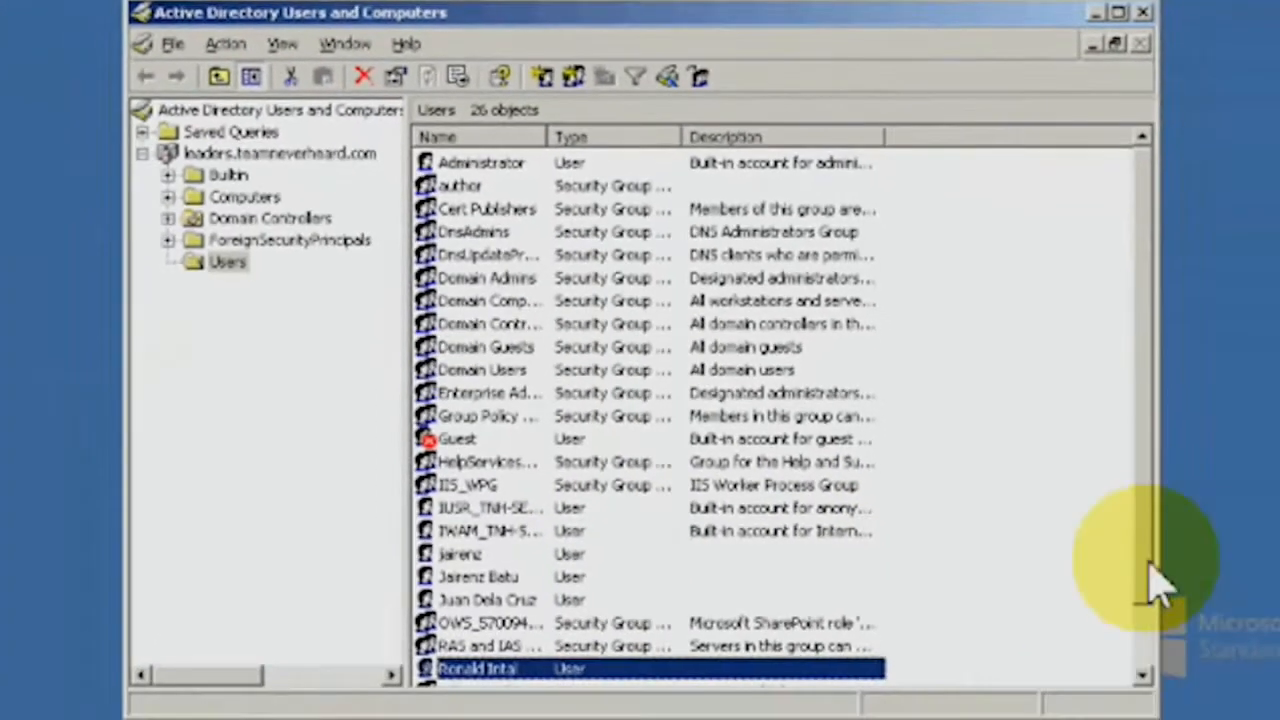
Scroll down the Users list to check the new account.
{"action": "scroll", "coordinate": [1152, 583], "scroll_direction": "down", "scroll_amount": 1}
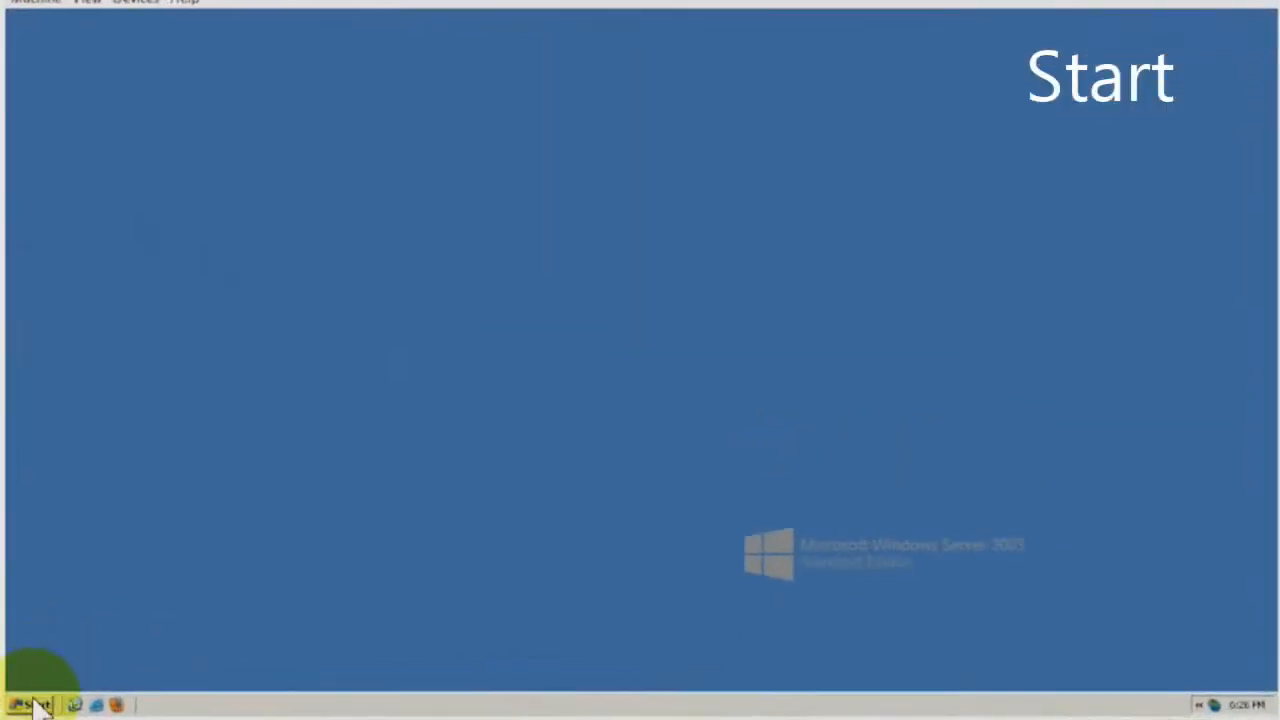
Launch the Command Prompt by running cmd from Start > Run.
{"action": "left_click", "coordinate": [35, 706]}
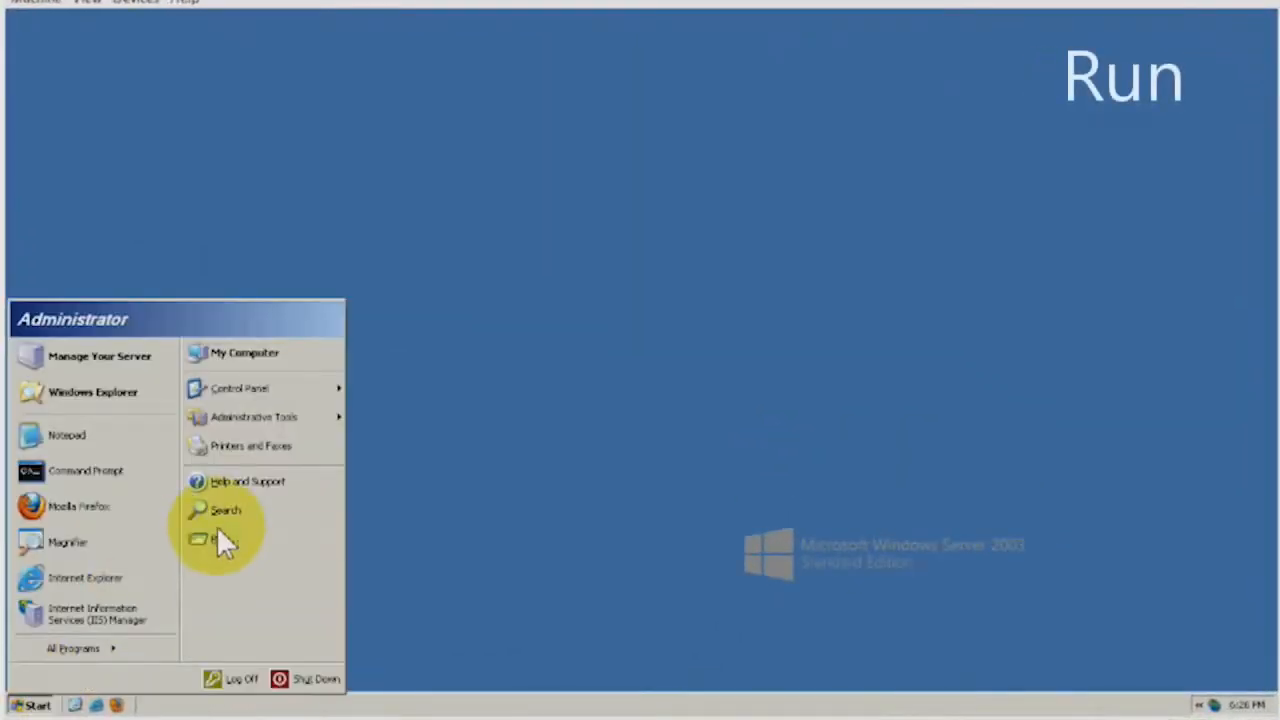
{"action": "left_click", "coordinate": [218, 535]}
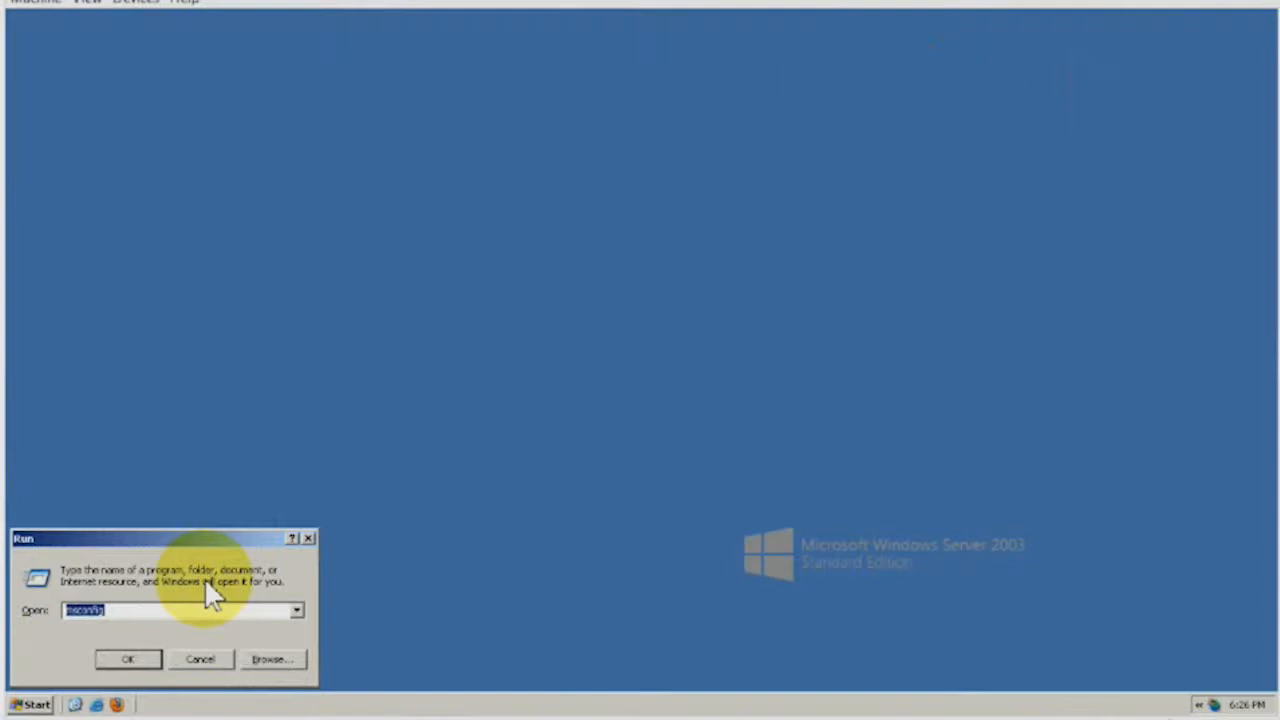
{"action": "type", "text": "cmd"}
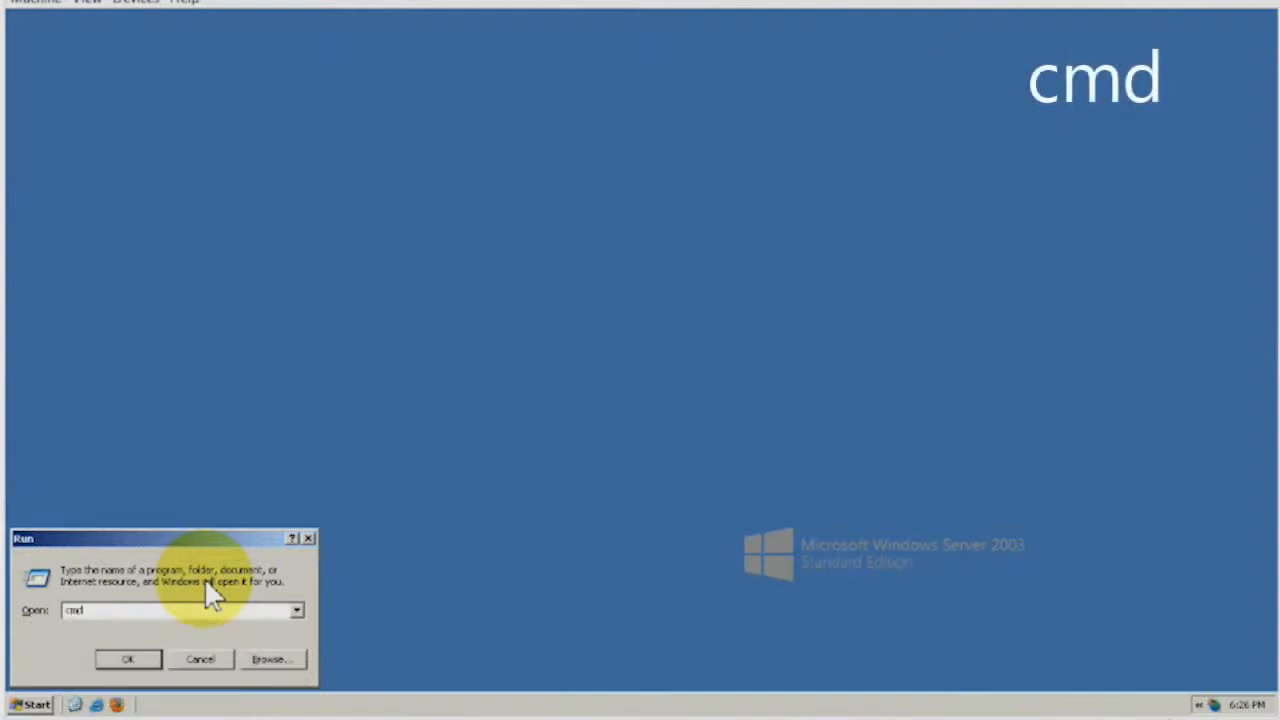
{"action": "key", "text": "Return"}
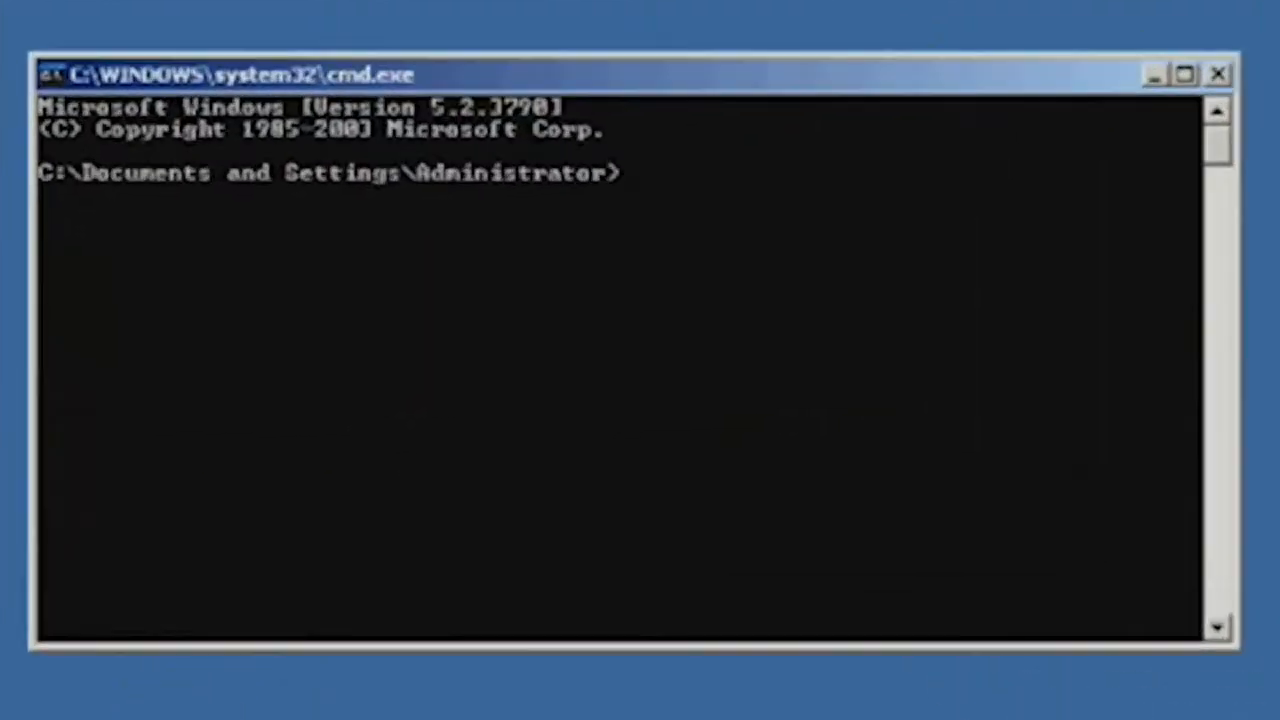
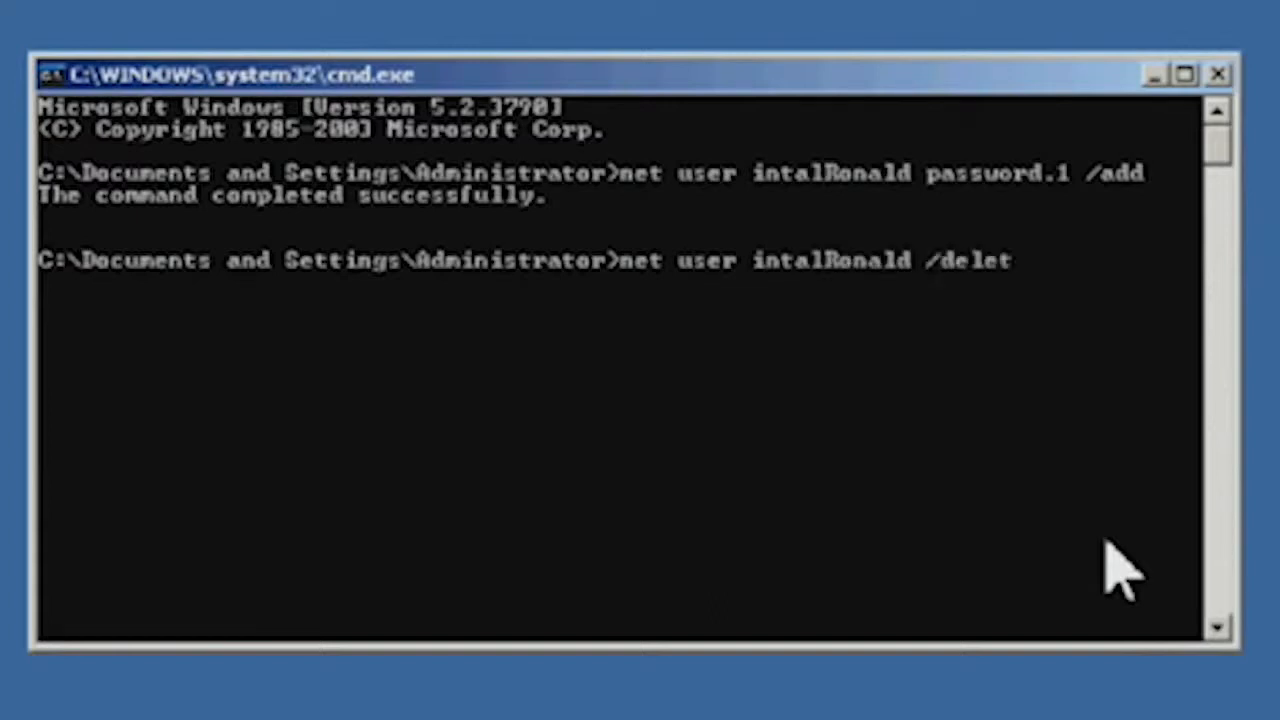
Run the net user /delete command to remove the earlier test user account.
{"action": "key", "text": "Return"}
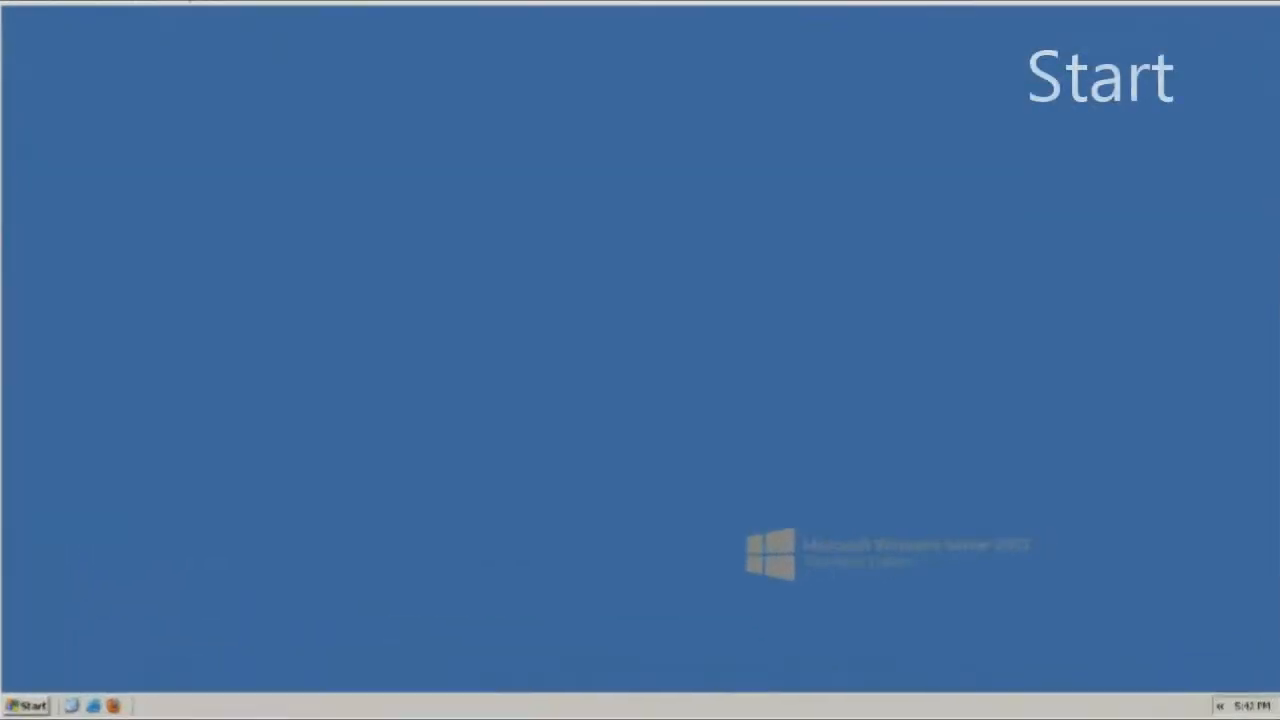
Launch Active Directory Users and Computers from Administrative Tools.
{"action": "left_click", "coordinate": [340, 656]}
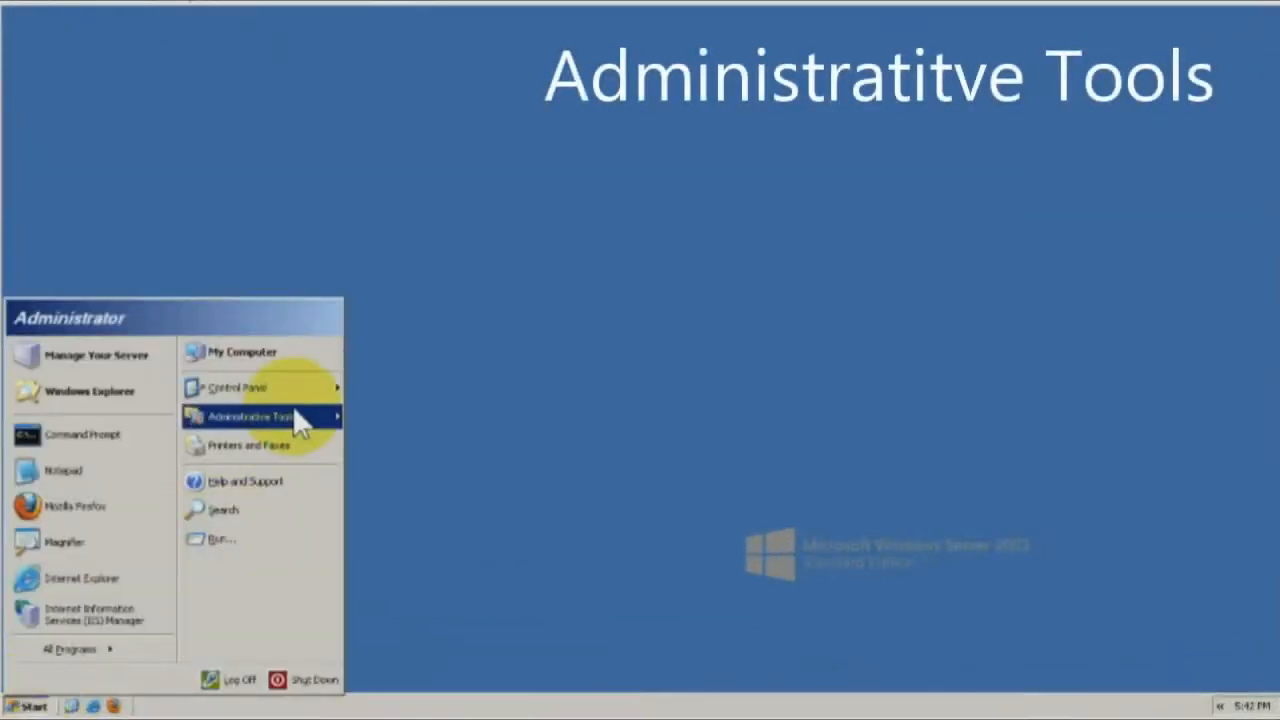
{"action": "mouse_move", "coordinate": [294, 411]}
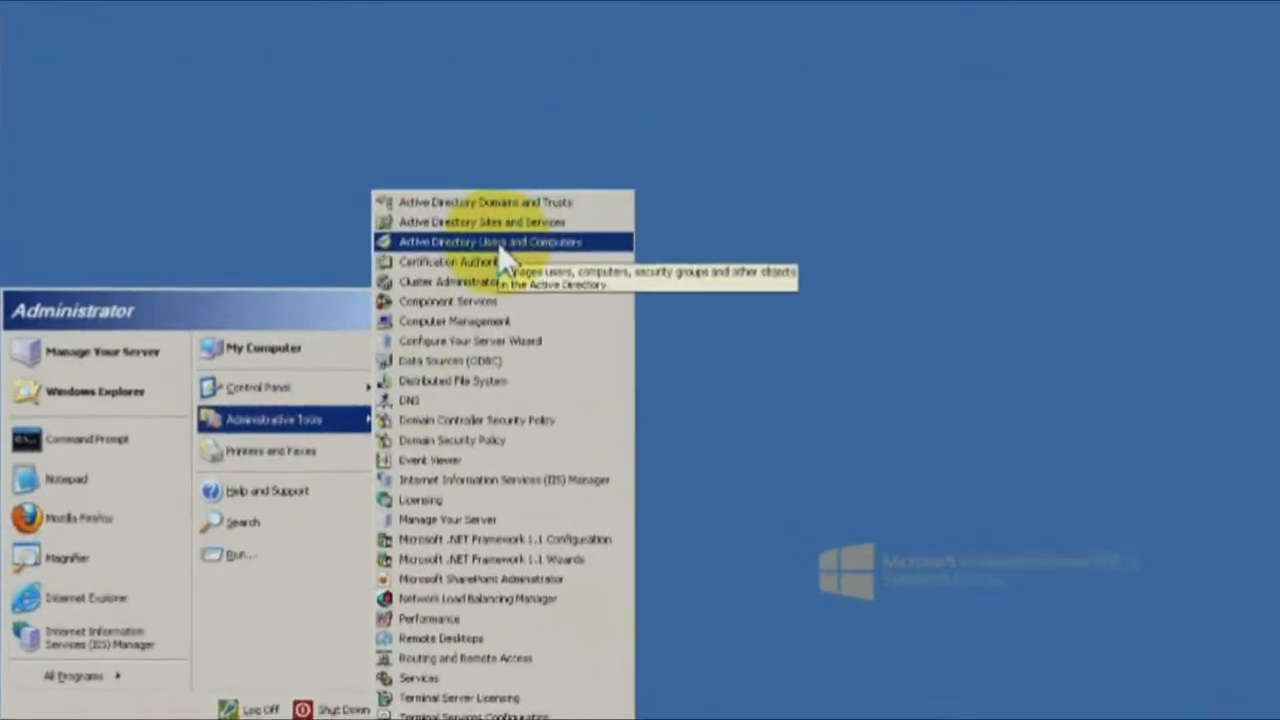
{"action": "left_click", "coordinate": [500, 246]}
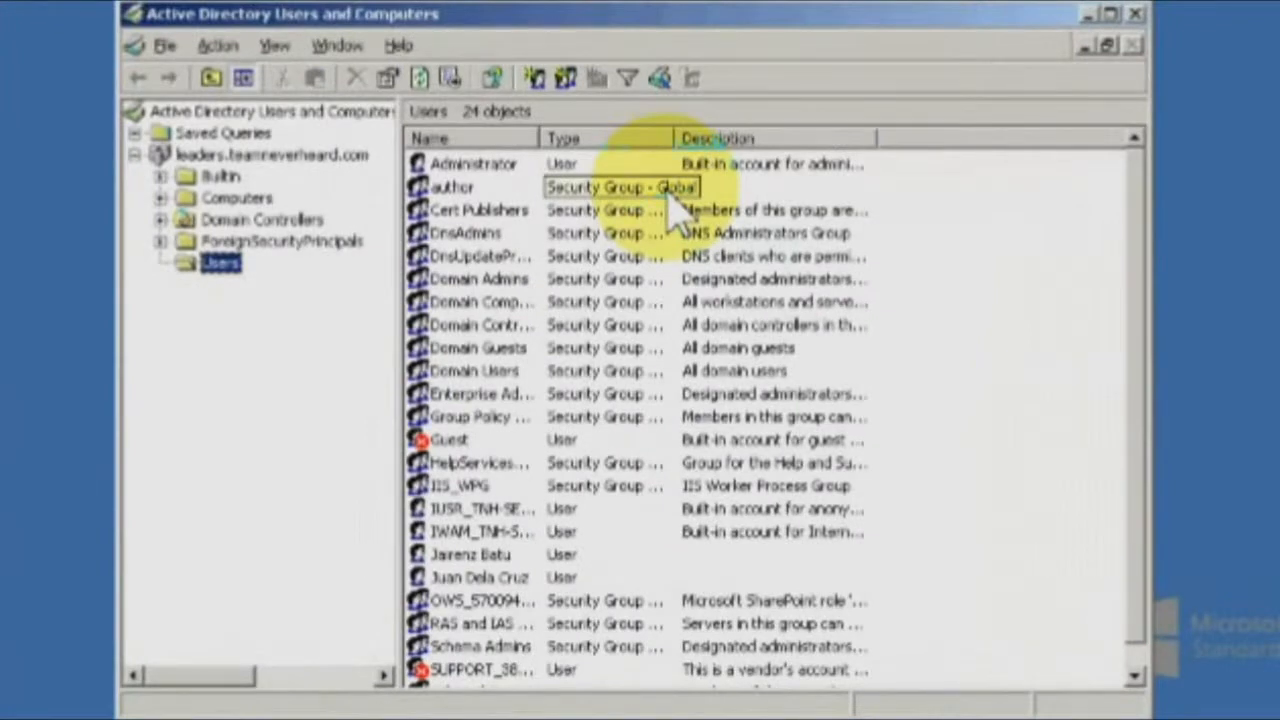
Begin a new user in Users with first name and logon name _template.
{"action": "left_click", "coordinate": [534, 78]}
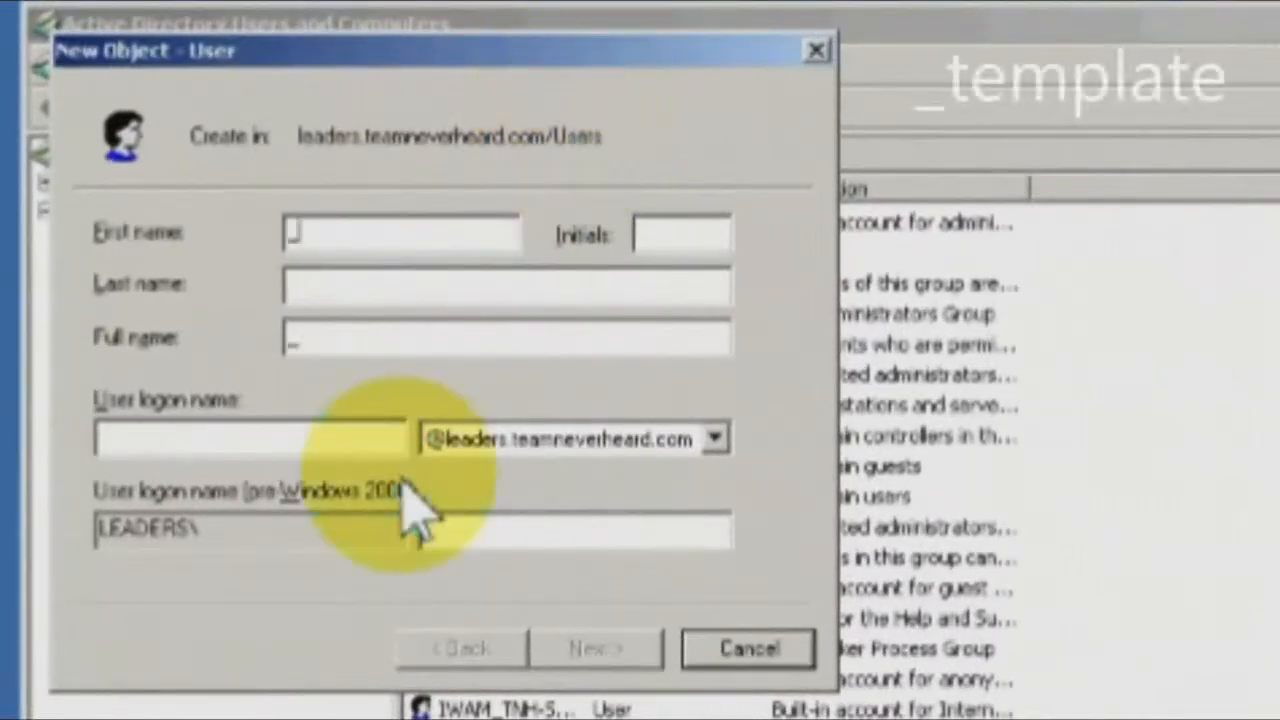
{"action": "type", "text": "te"}
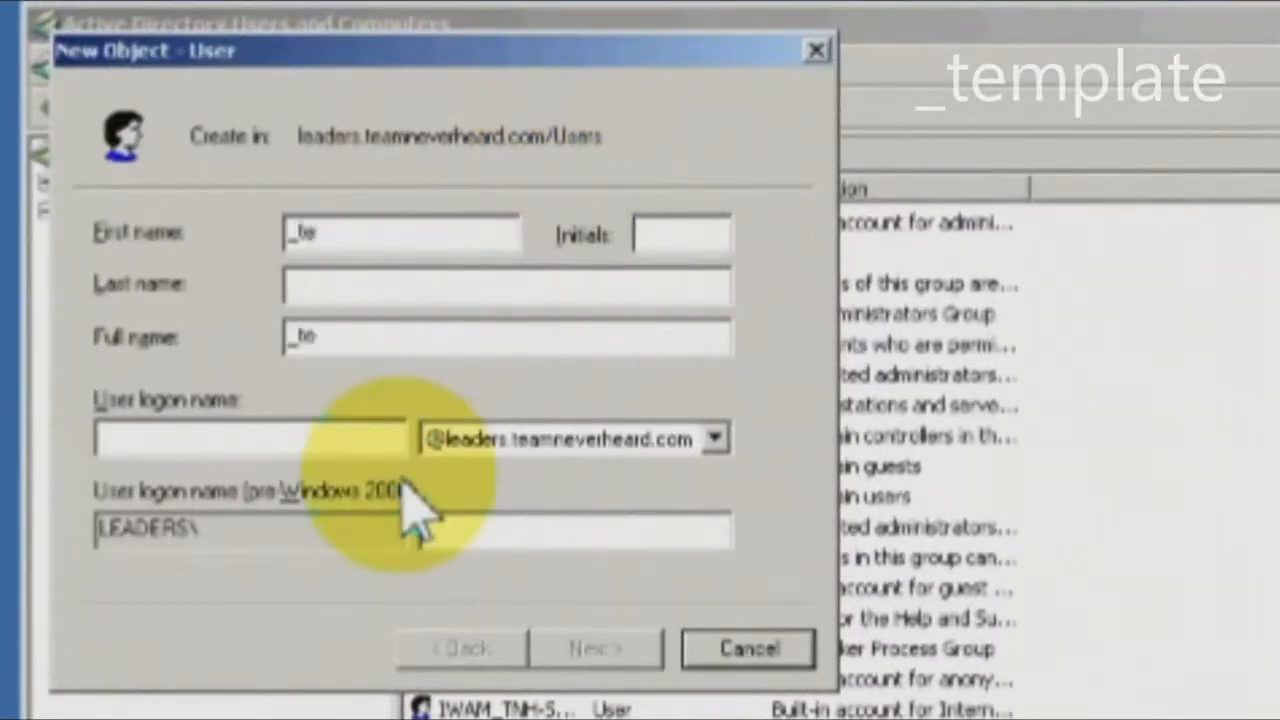
{"action": "type", "text": "mplate"}
{"action": "left_click", "coordinate": [347, 448]}
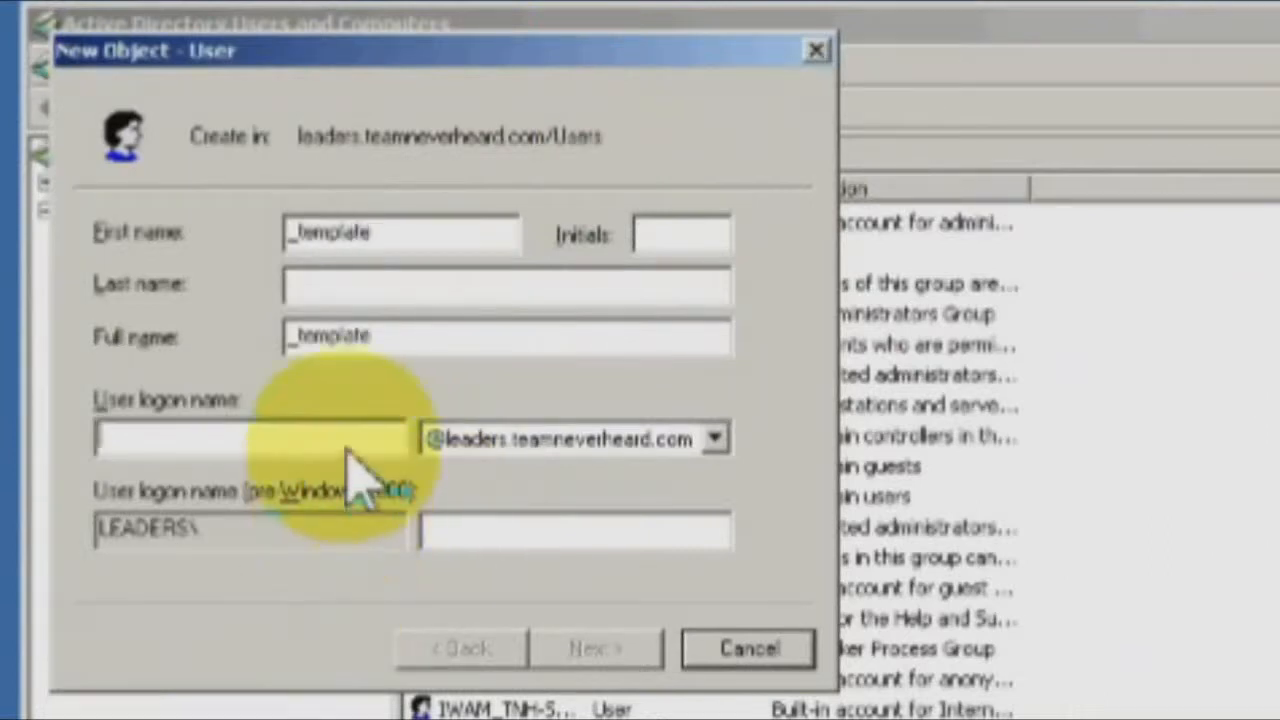
{"action": "type", "text": "_te"}
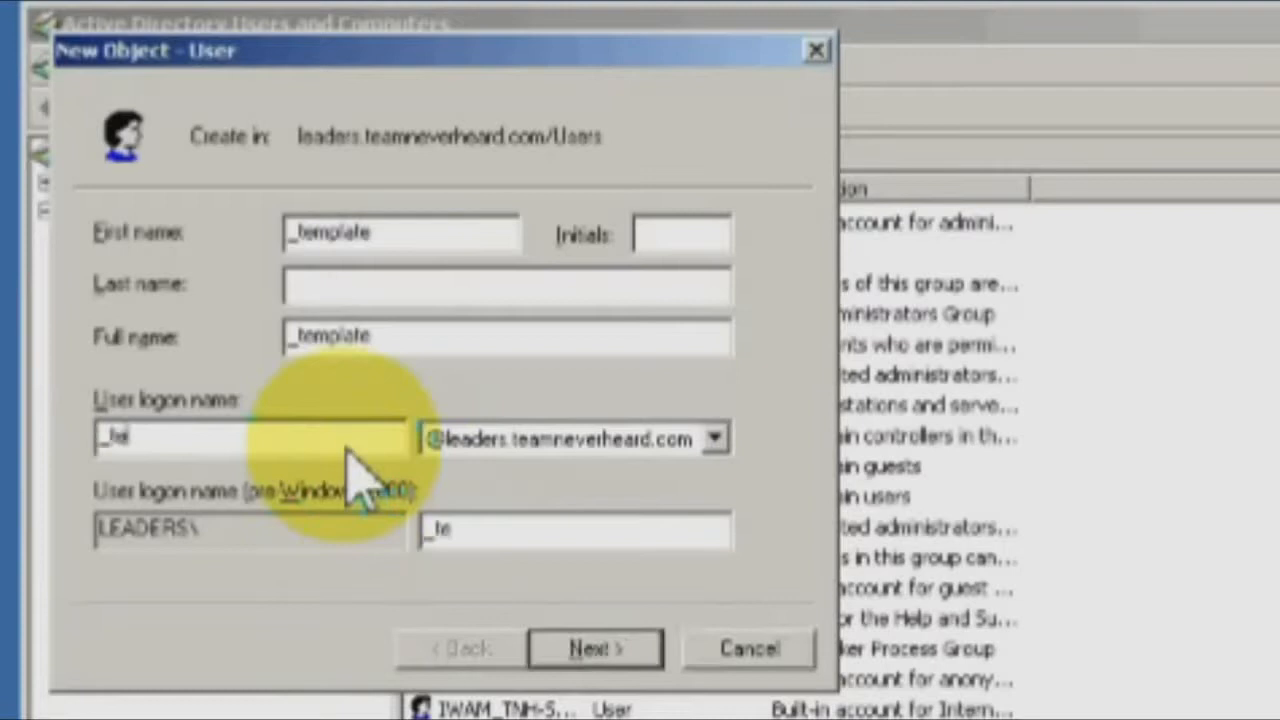
{"action": "type", "text": "mplate"}
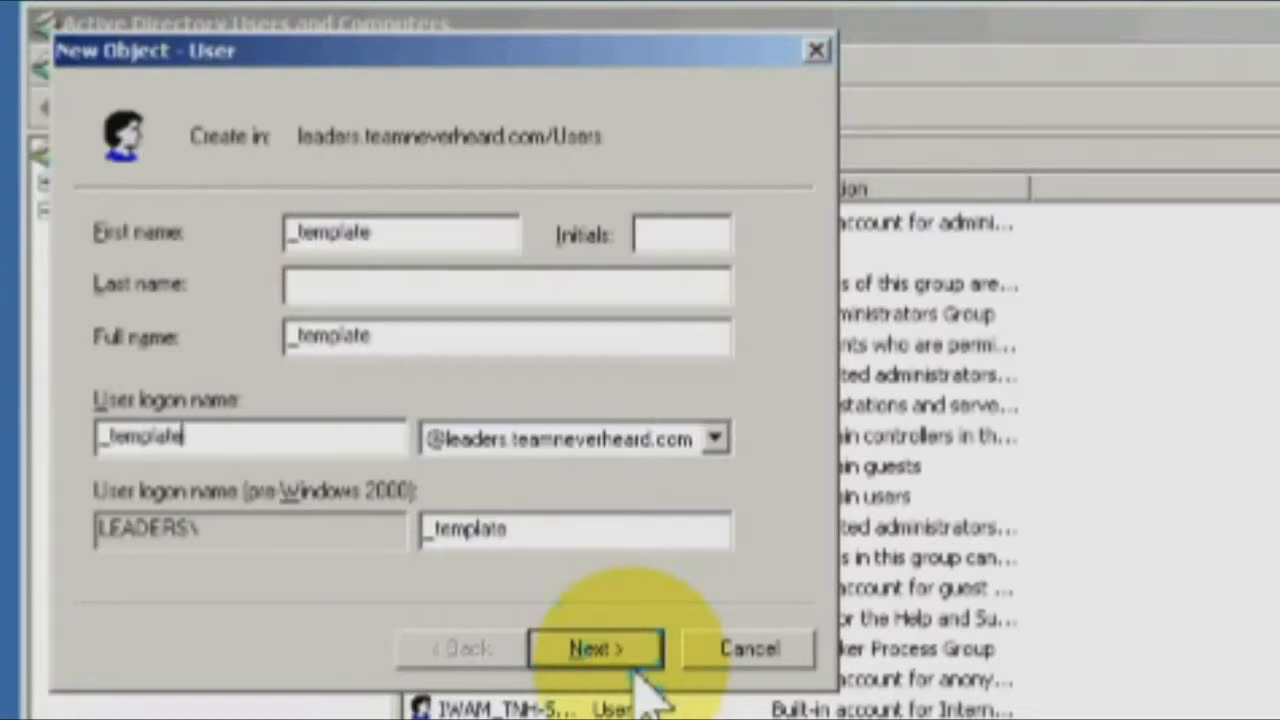
Enter and confirm the password, mark the account disabled, and create the _template user.
{"action": "left_click", "coordinate": [634, 666]}
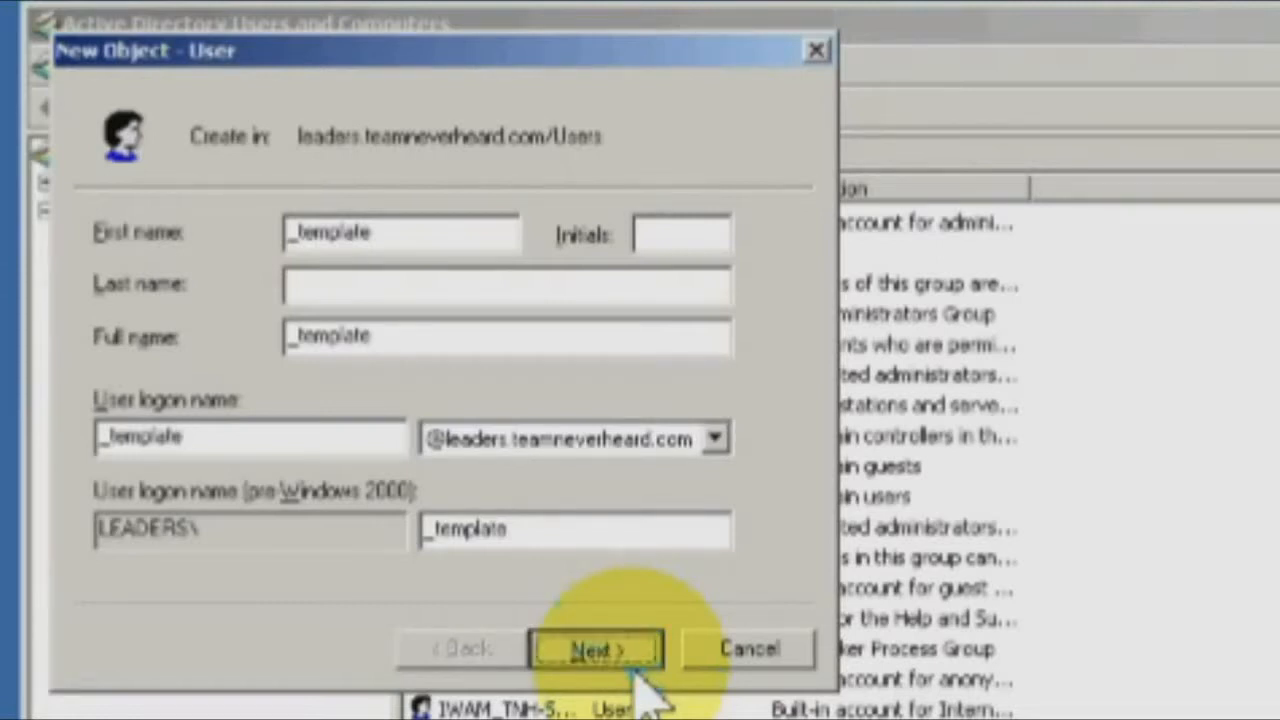
{"action": "type", "text": "*****"}
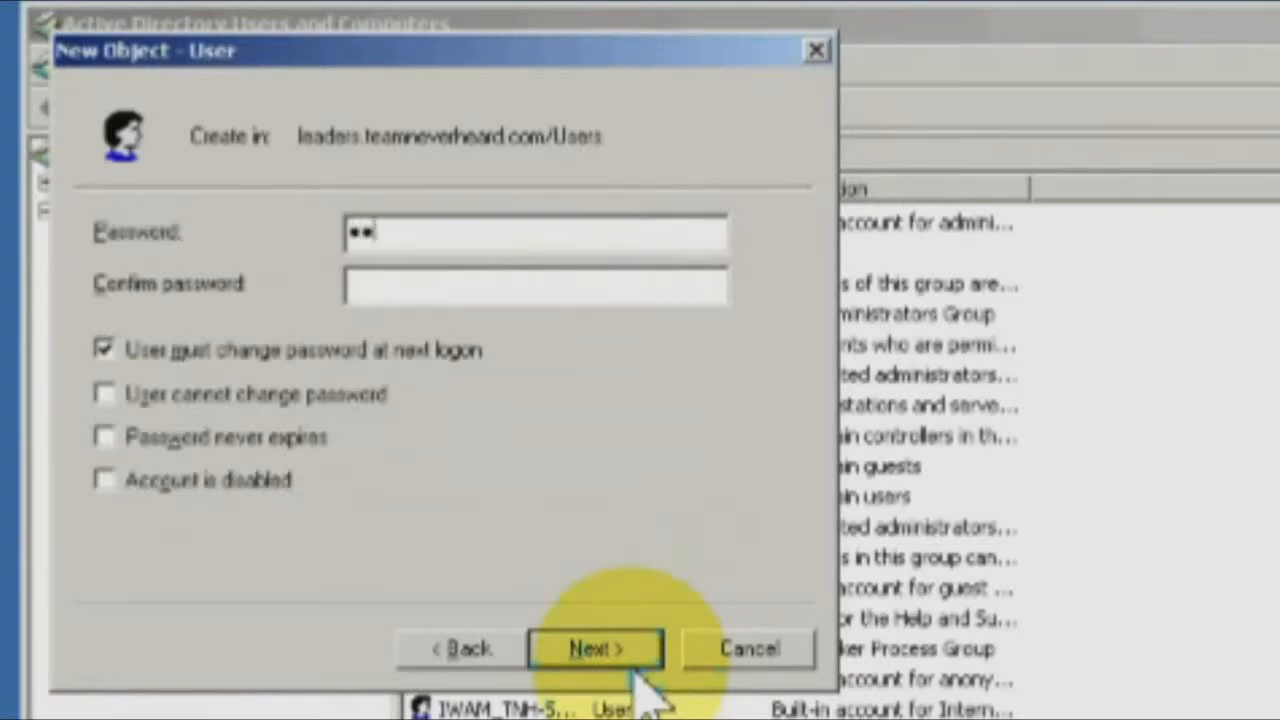
{"action": "type", "text": "******"}
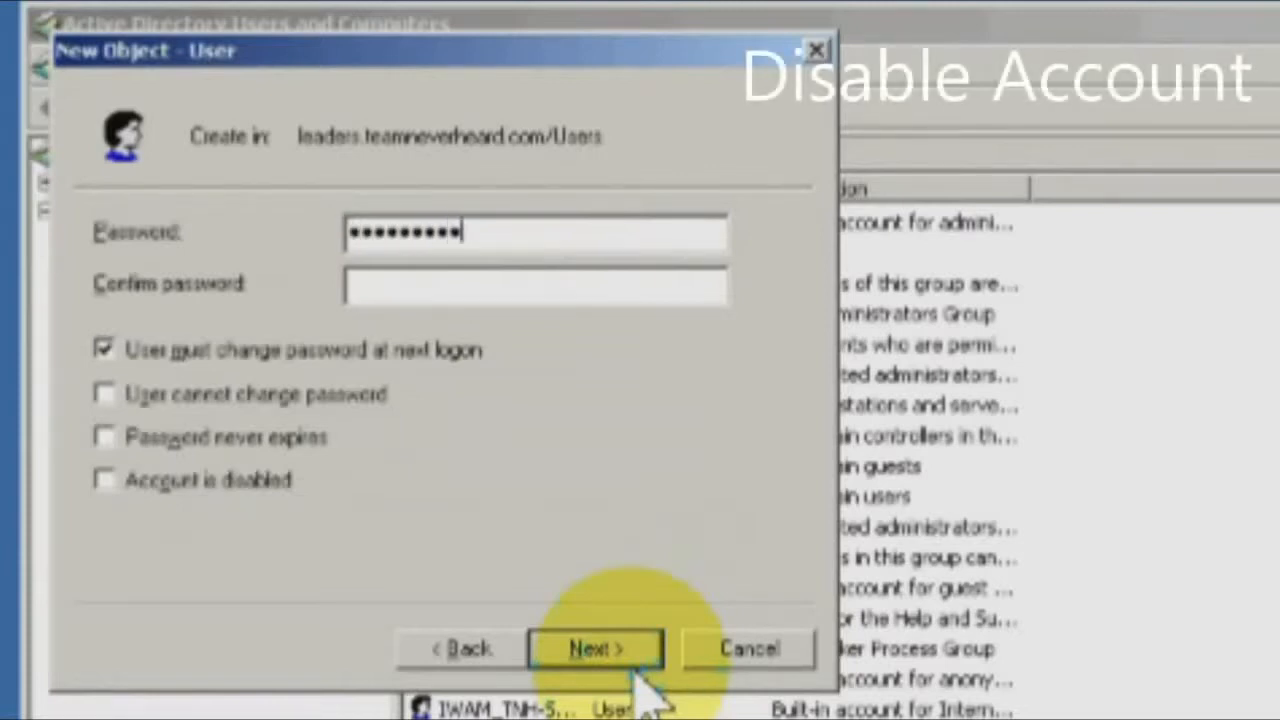
{"action": "key", "text": "Tab"}
{"action": "type", "text": "****"}
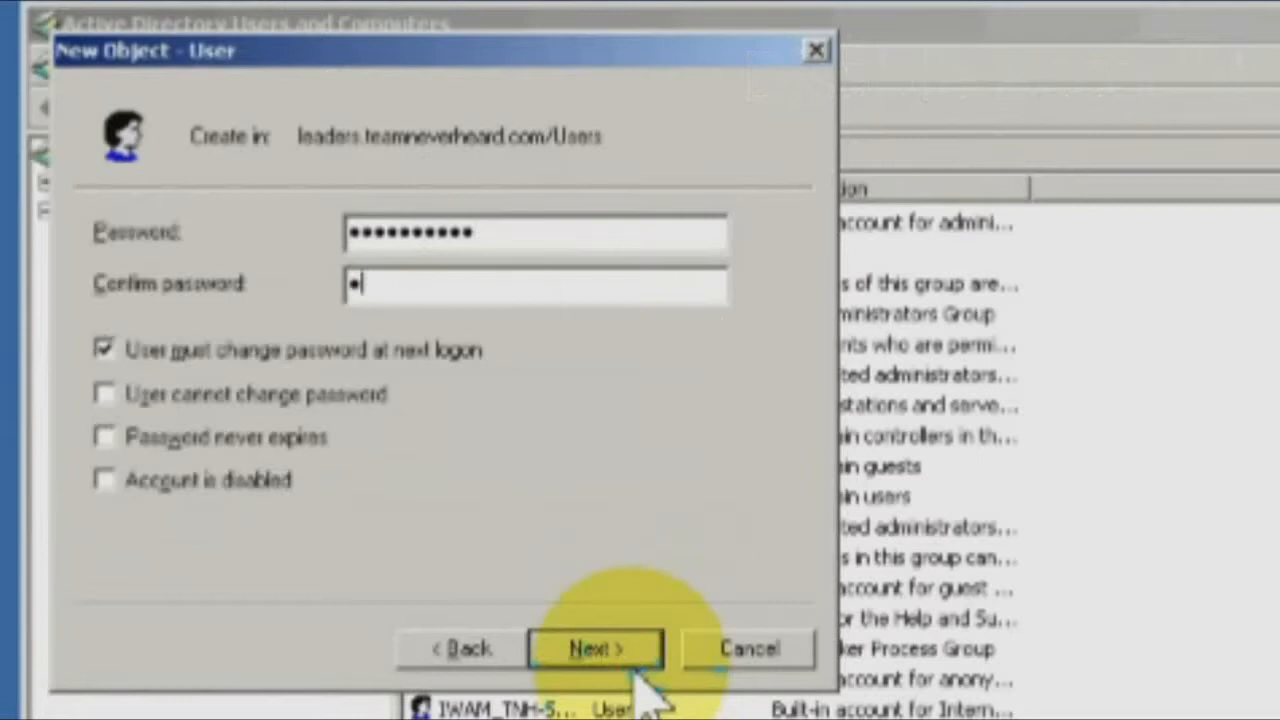
{"action": "type", "text": "*******"}
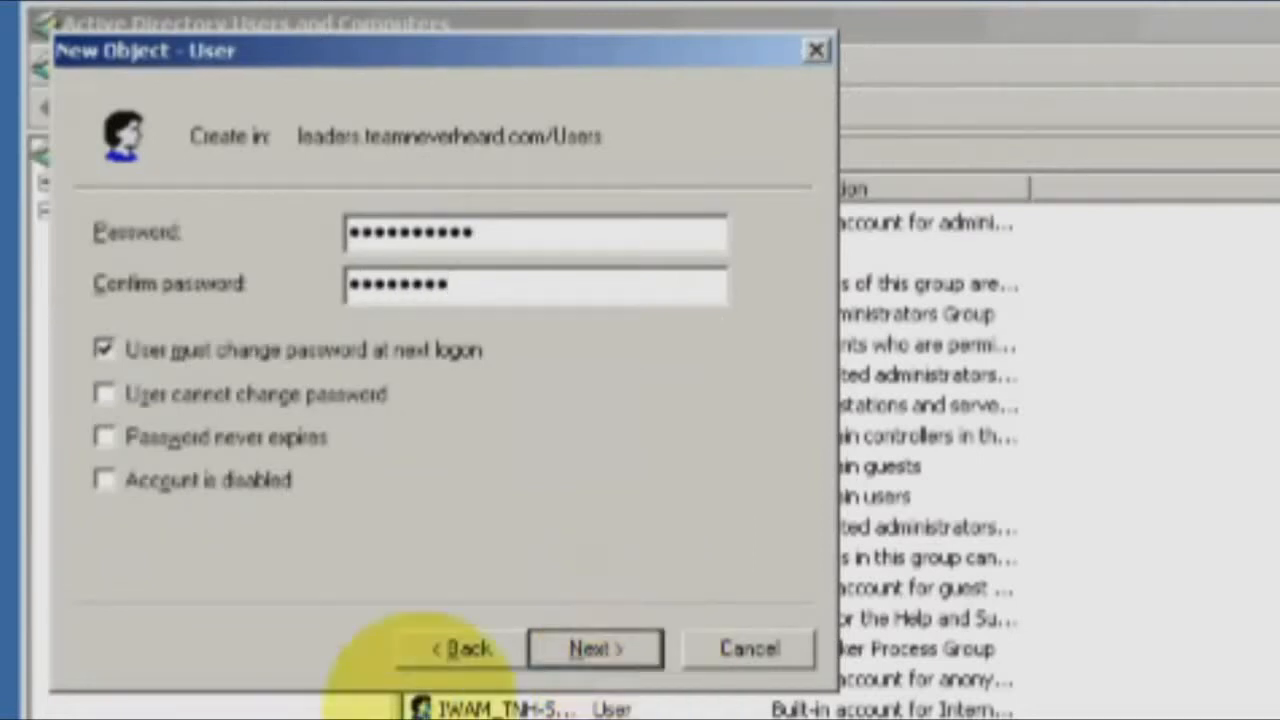
{"action": "left_click", "coordinate": [212, 488]}
{"action": "left_click", "coordinate": [491, 286]}
{"action": "type", "text": "***"}
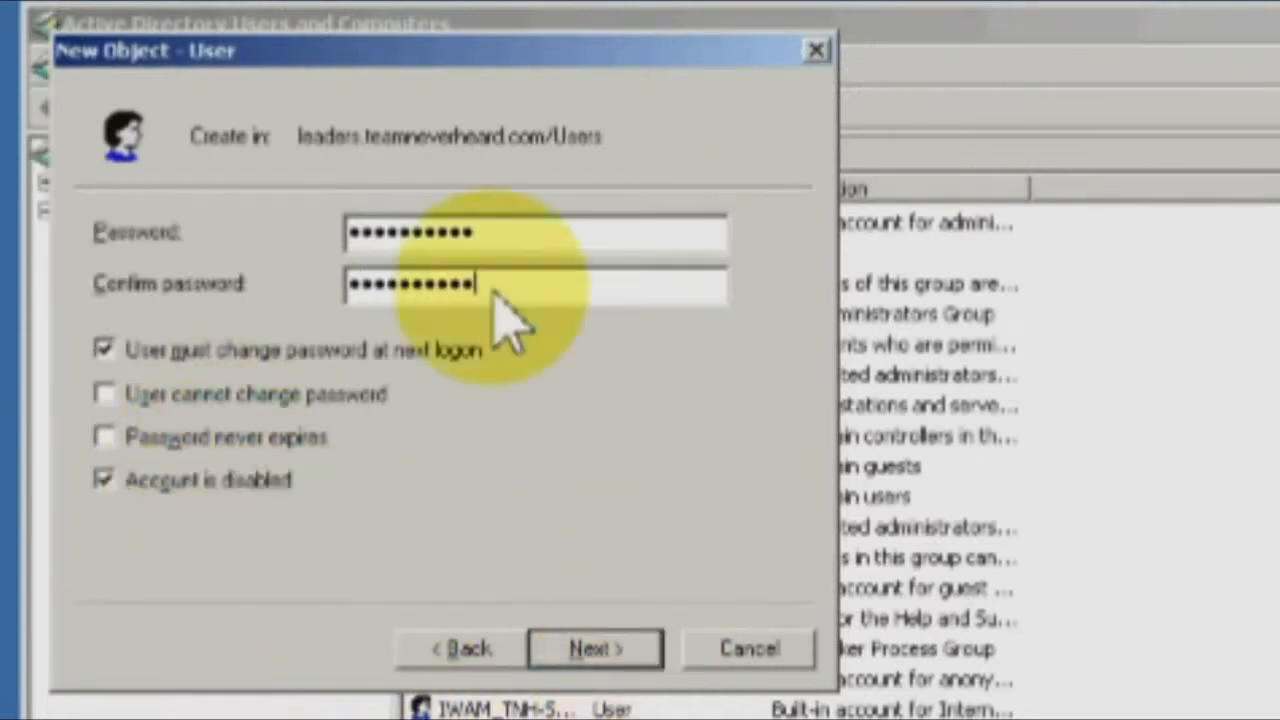
{"action": "left_click", "coordinate": [592, 660]}
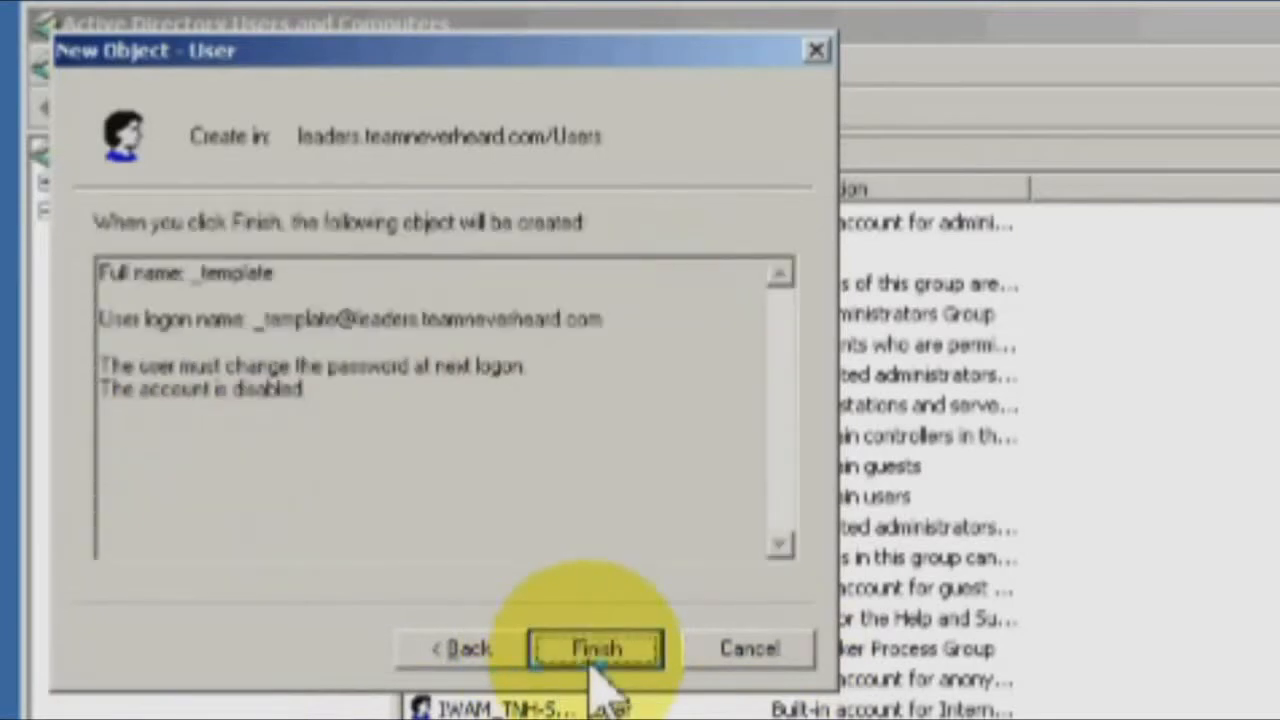
{"action": "left_click", "coordinate": [594, 655]}
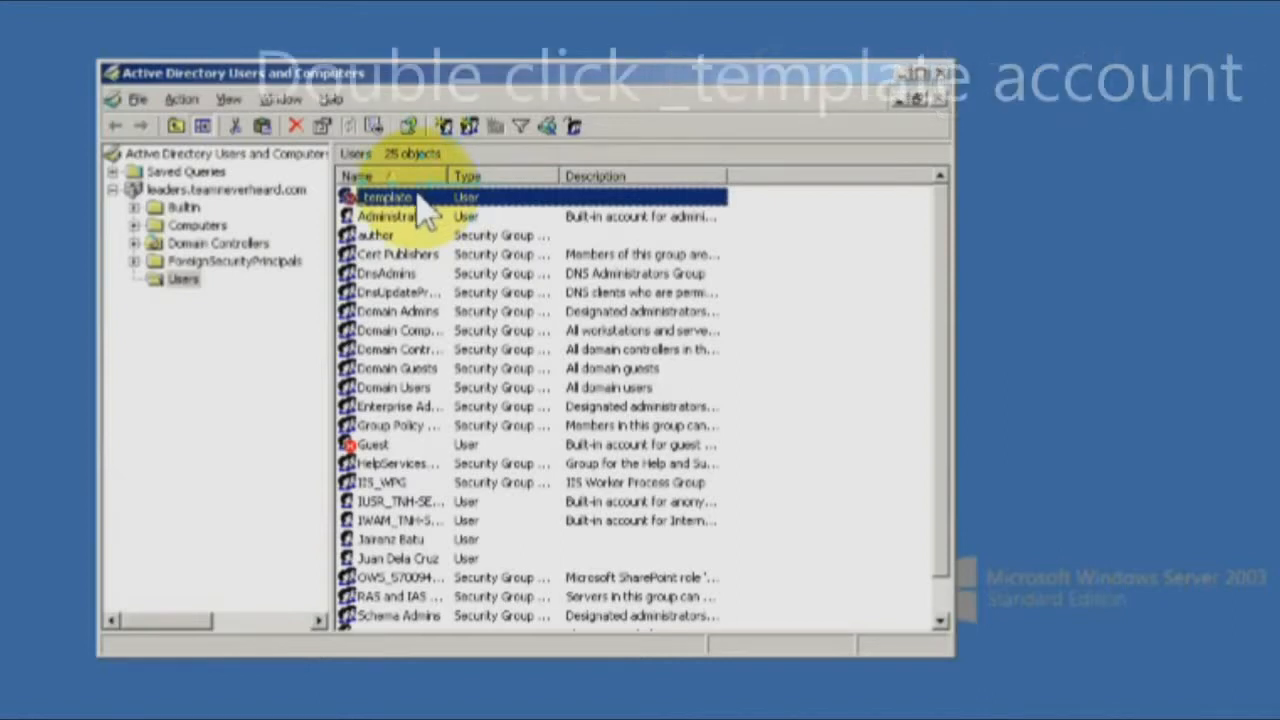
Limit _template's logon hours to Monday–Friday, 7:00 AM–9:00 PM, and save its properties.
{"action": "double_click", "coordinate": [365, 200]}
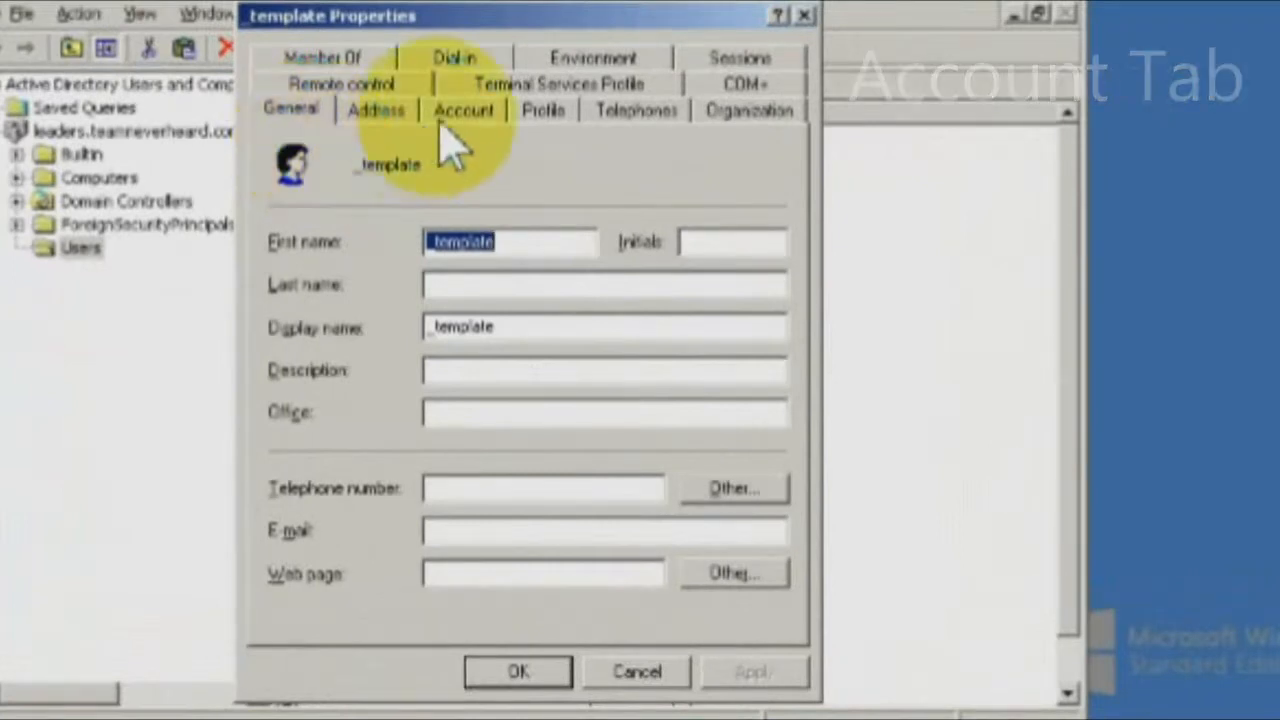
{"action": "left_click", "coordinate": [457, 115]}
{"action": "left_click", "coordinate": [337, 300]}
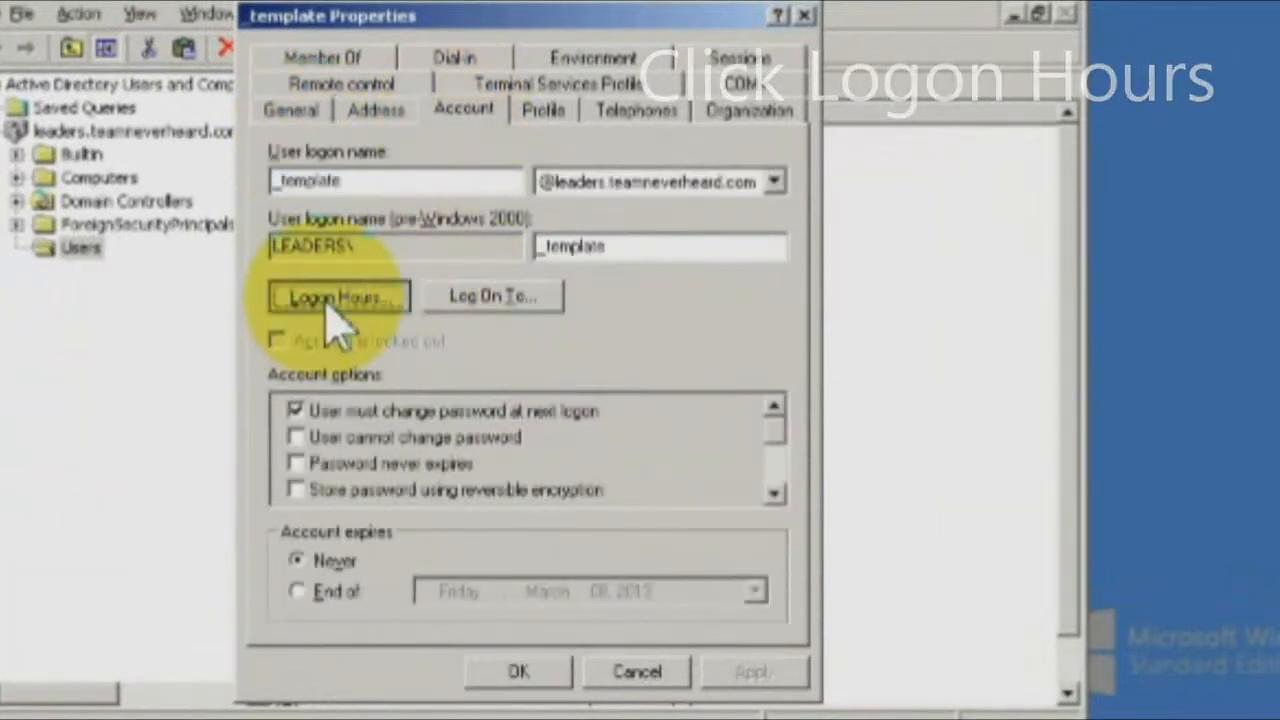
{"action": "left_click", "coordinate": [715, 375]}
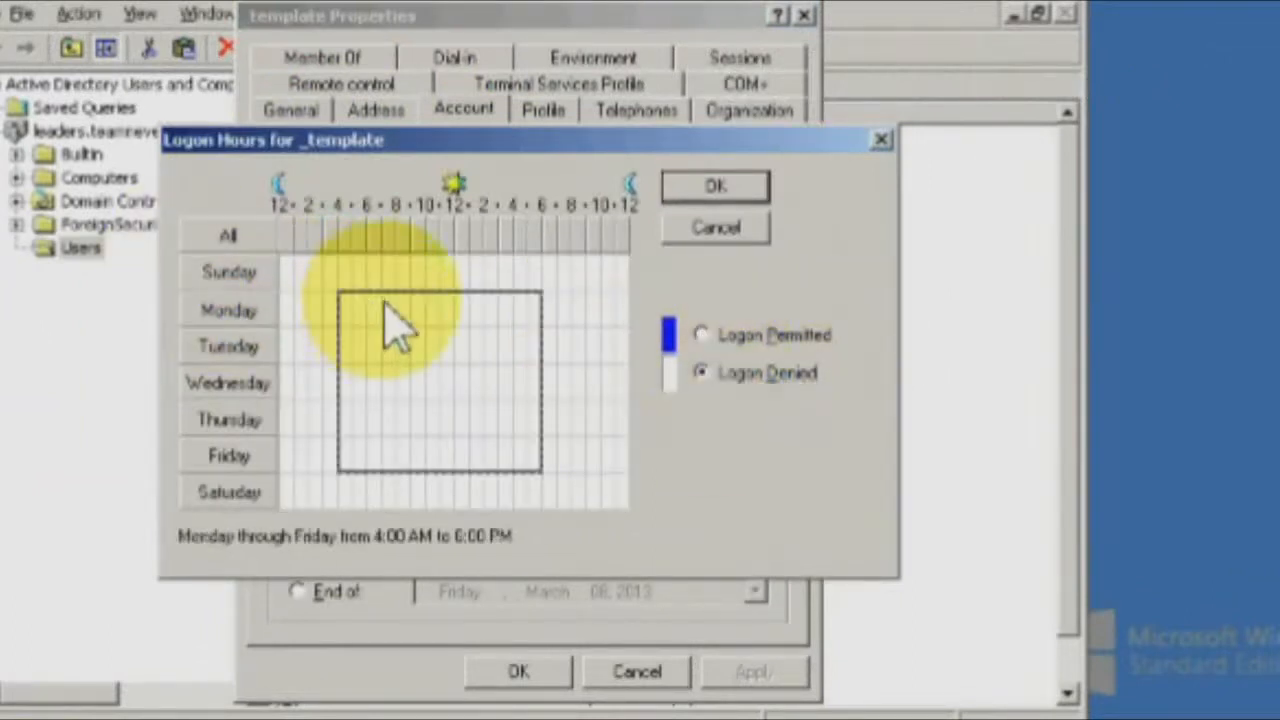
{"action": "left_click_drag", "start_coordinate": [385, 301], "coordinate": [580, 462]}
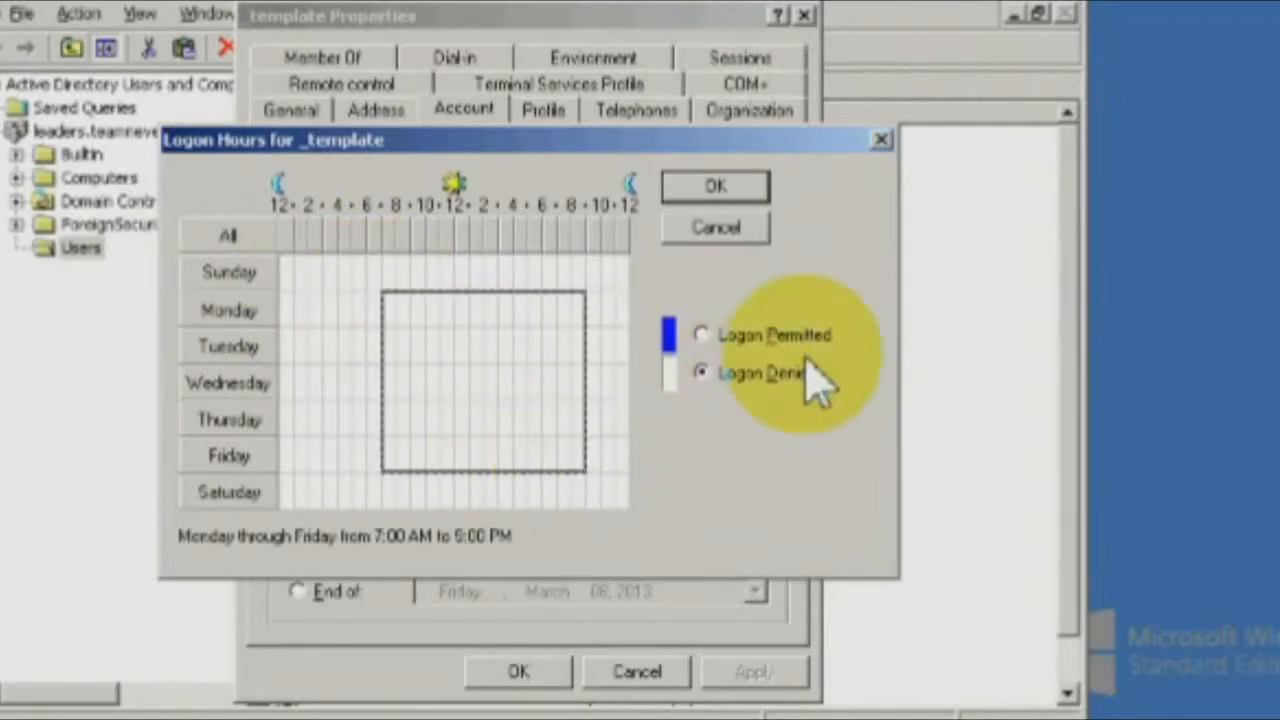
{"action": "left_click", "coordinate": [800, 342]}
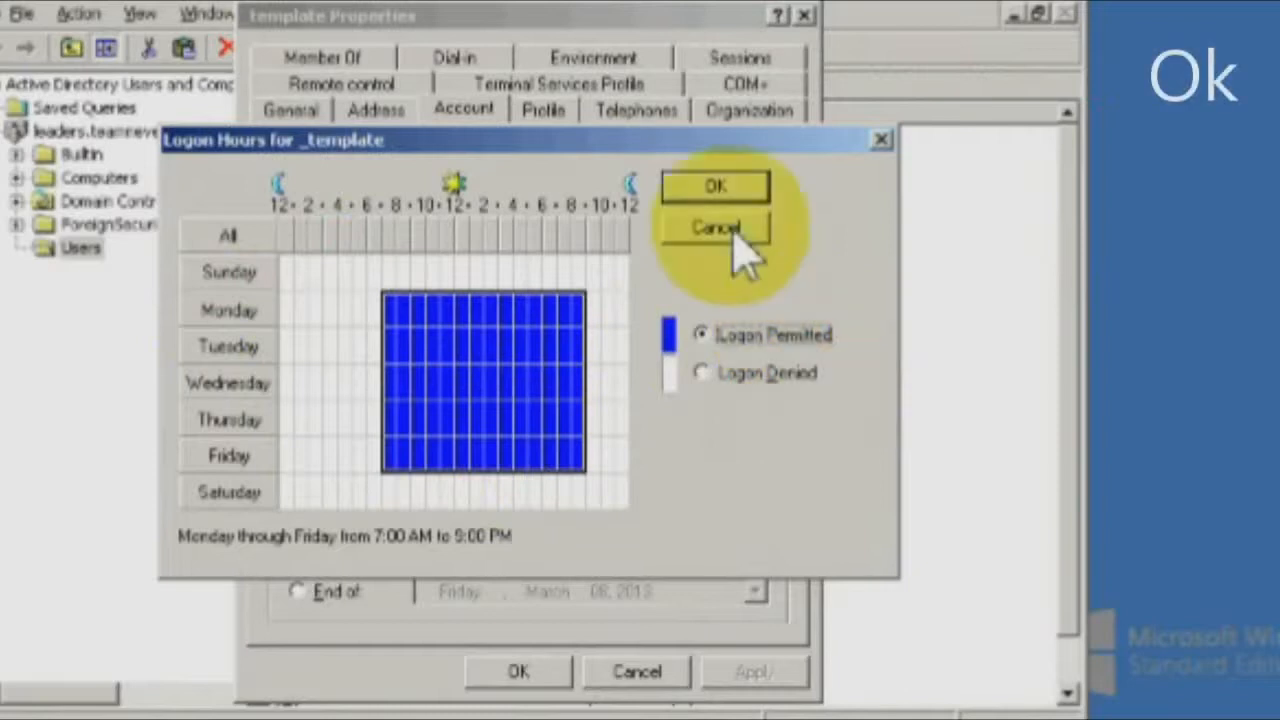
{"action": "left_click", "coordinate": [727, 194]}
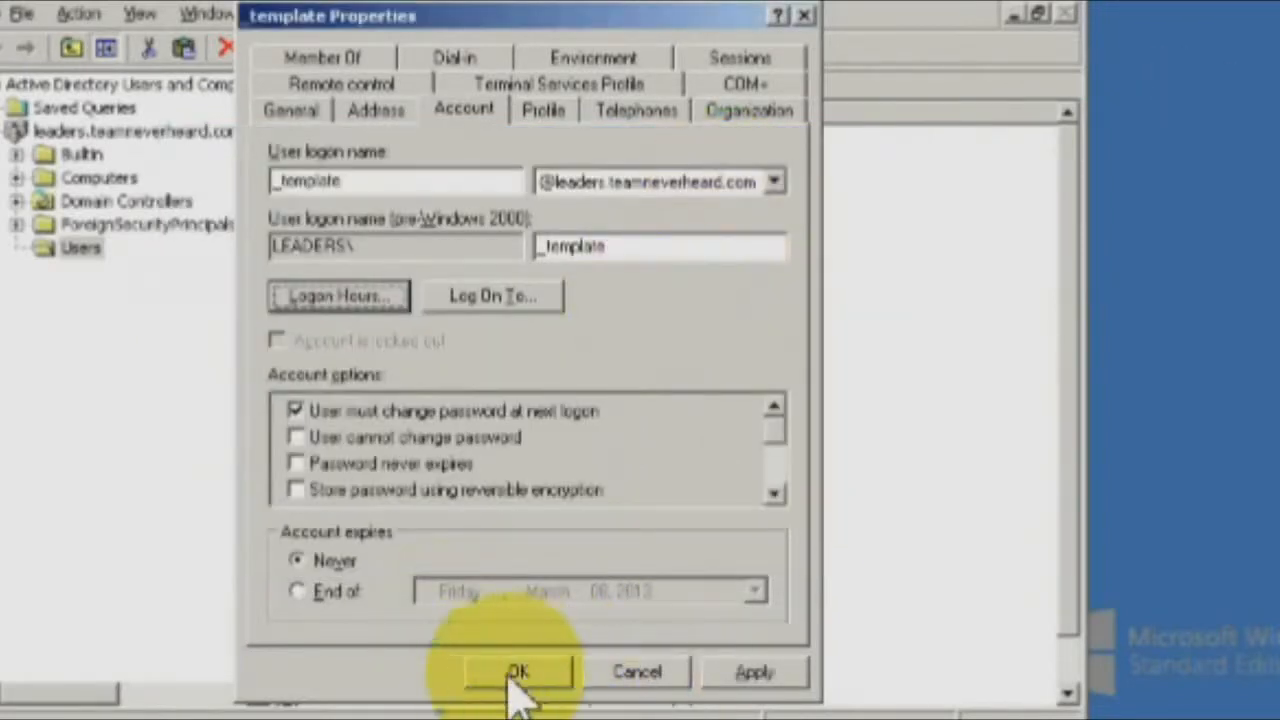
{"action": "left_click", "coordinate": [757, 673]}
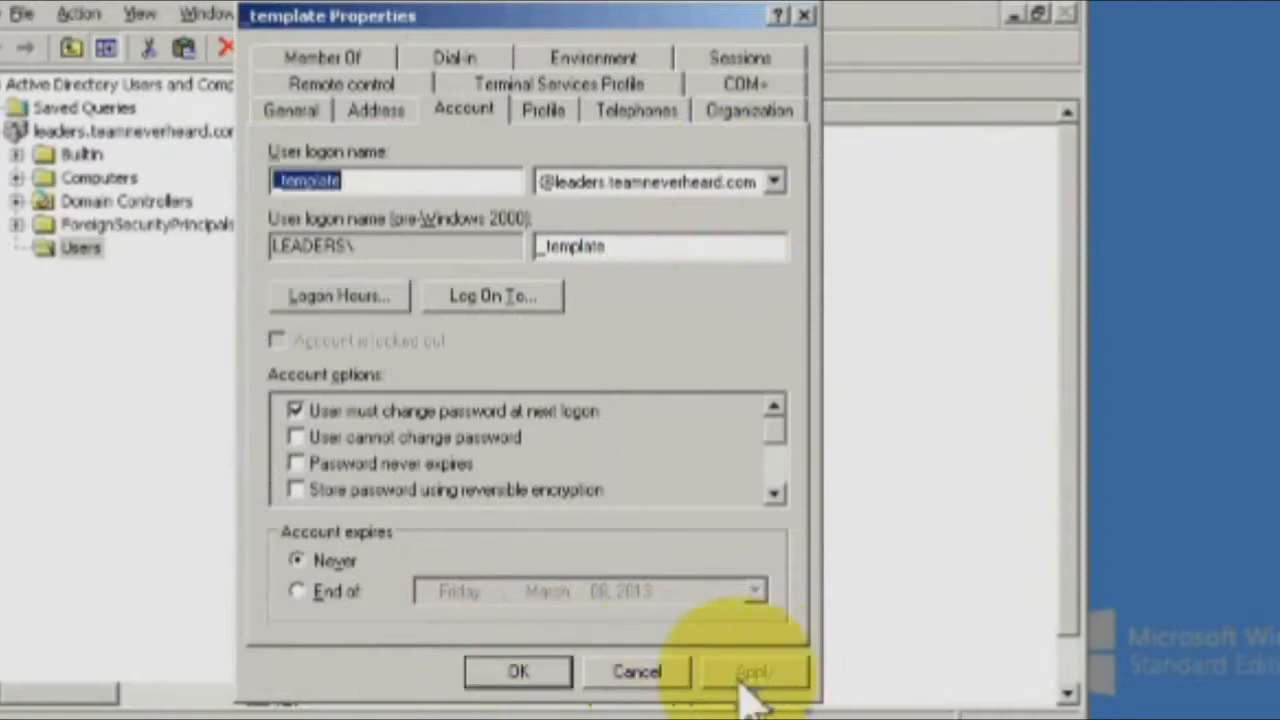
{"action": "left_click", "coordinate": [516, 672]}
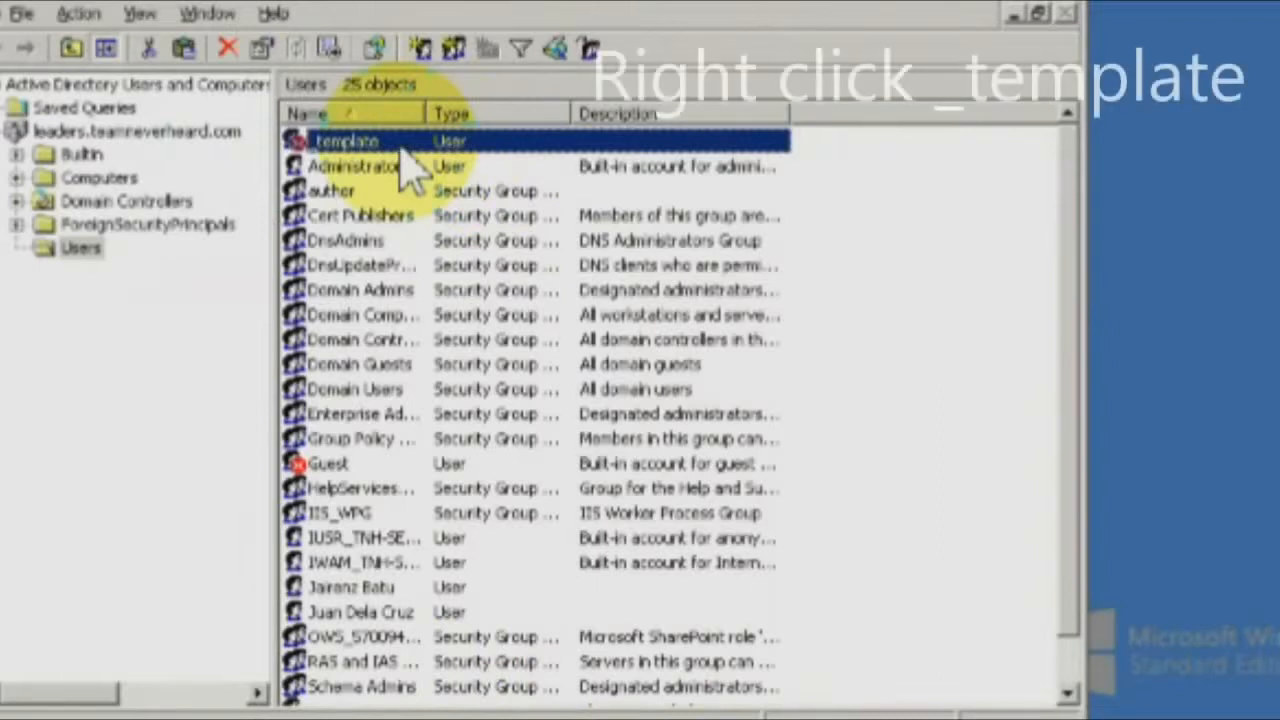
Copy _template into a new user, entering its full name and logon name, and create it.
{"action": "right_click", "coordinate": [400, 143]}
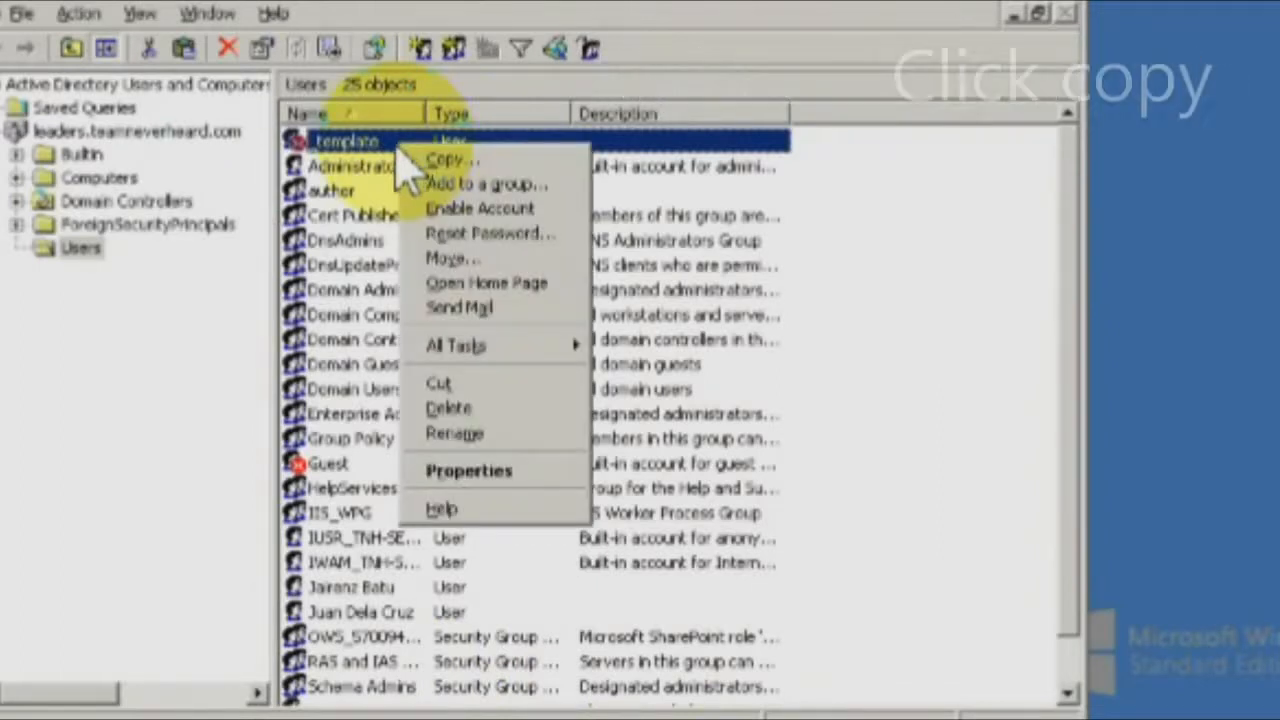
{"action": "left_click", "coordinate": [440, 161]}
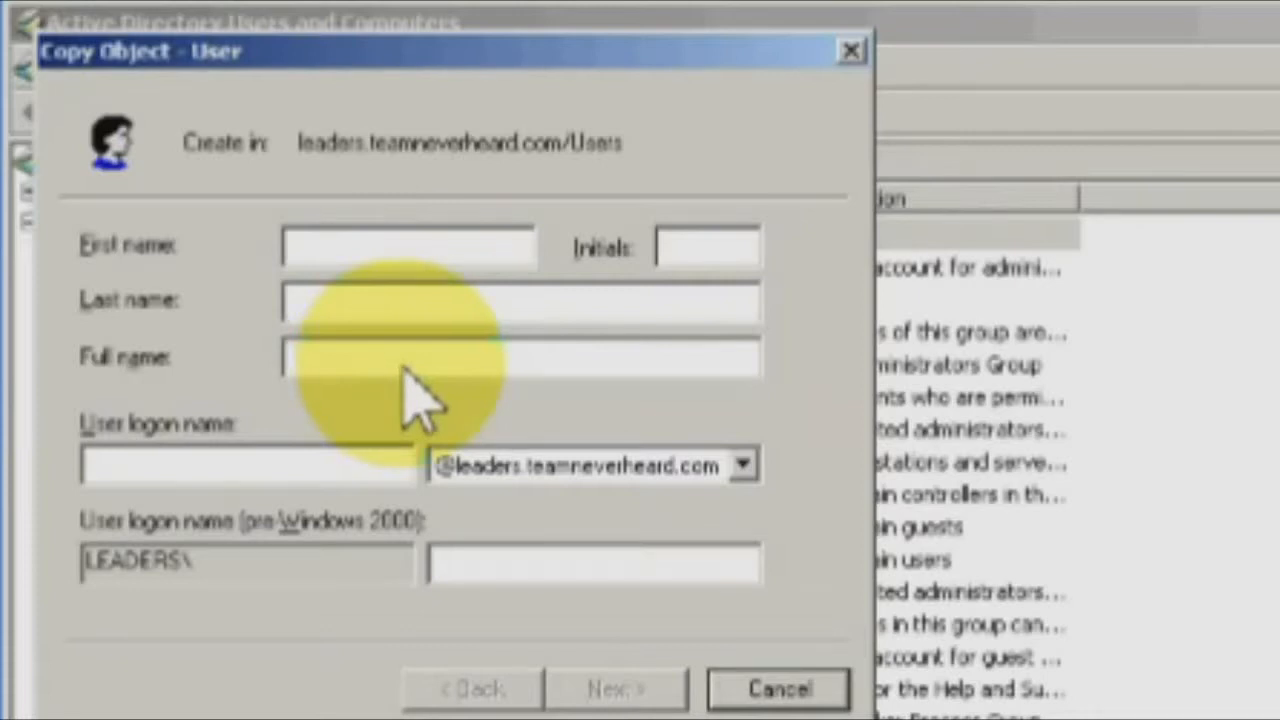
{"action": "type", "text": "JuanG"}
{"action": "type", "text": "lient"}
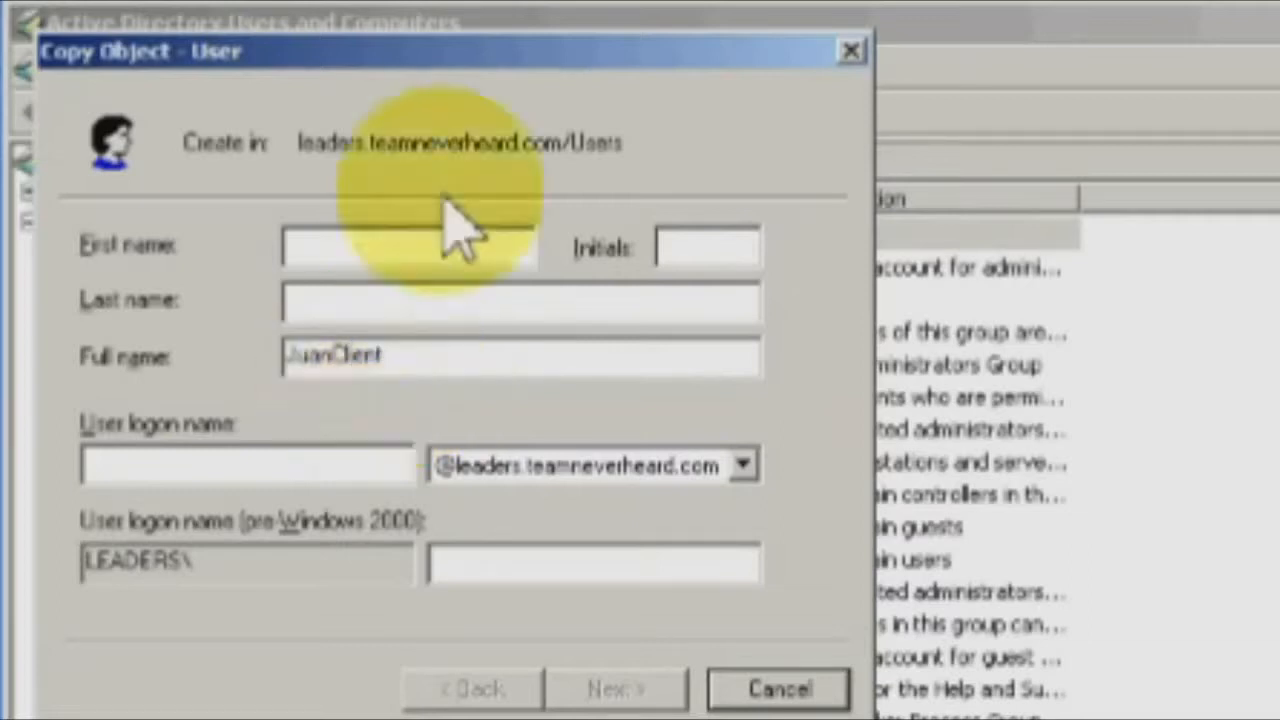
{"action": "left_click", "coordinate": [330, 462]}
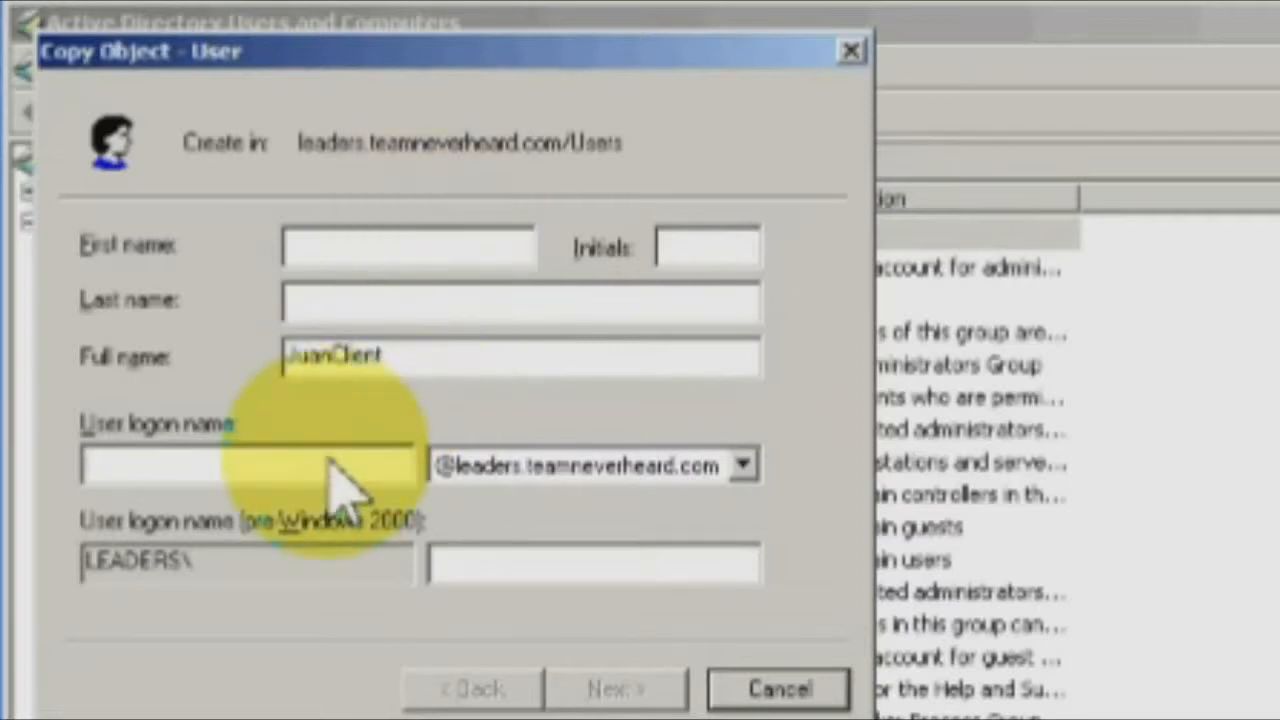
{"action": "type", "text": "JuantClient"}
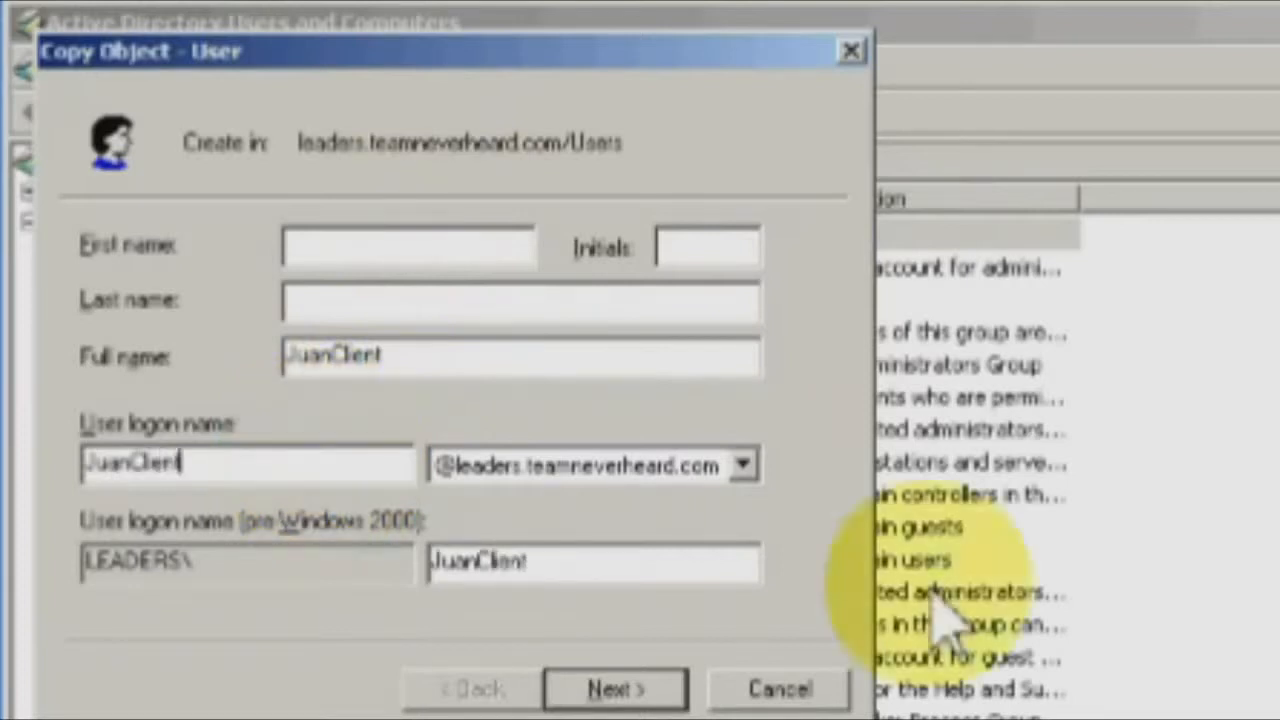
{"action": "left_click", "coordinate": [630, 690]}
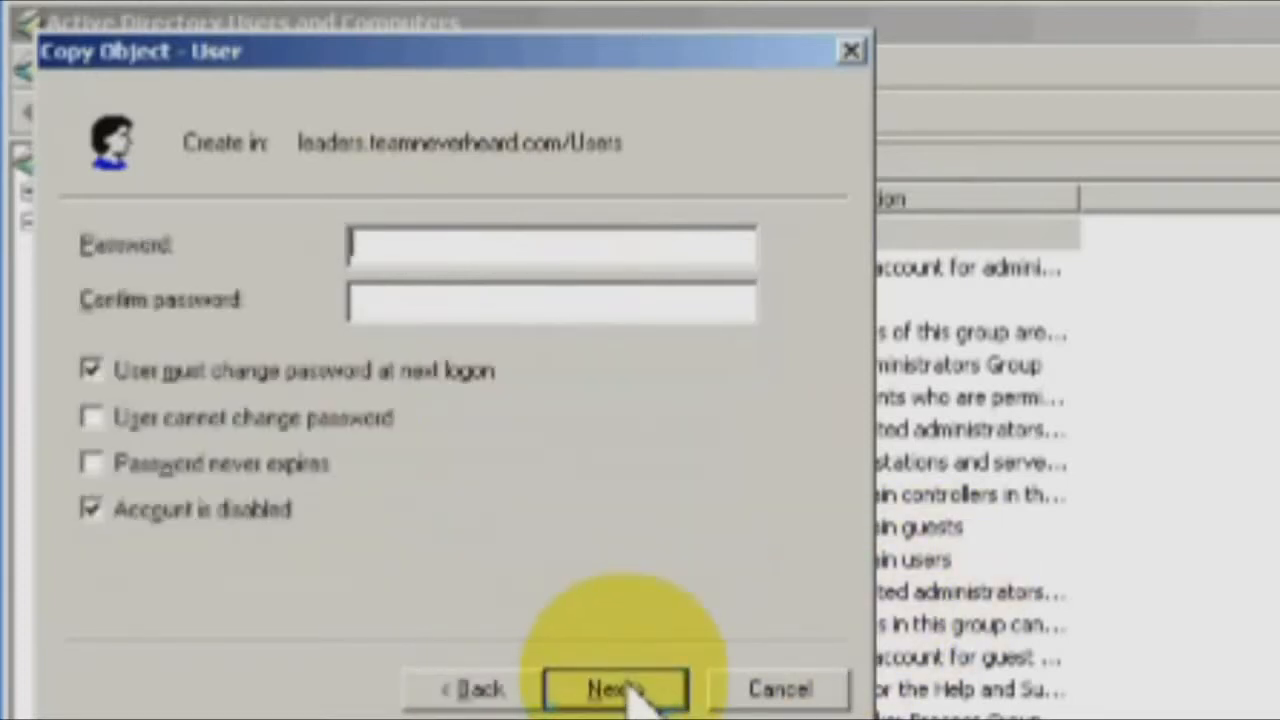
{"action": "left_click", "coordinate": [632, 692]}
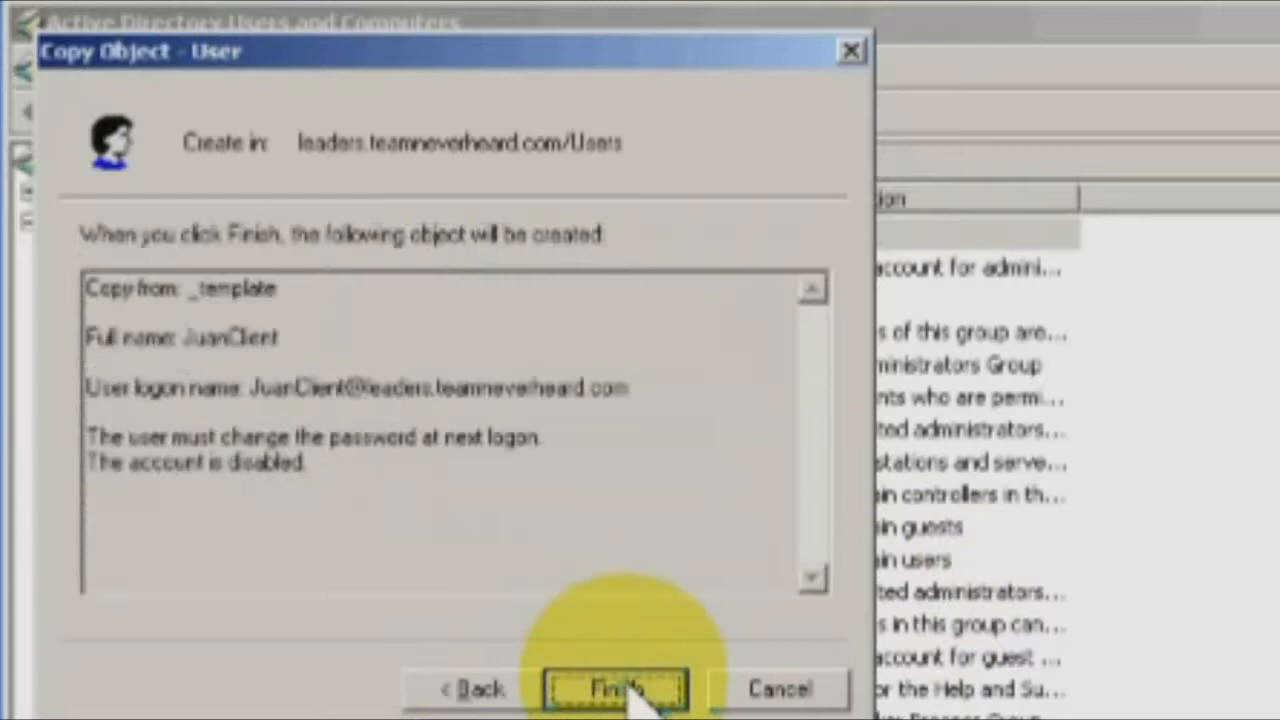
{"action": "left_click", "coordinate": [620, 690]}
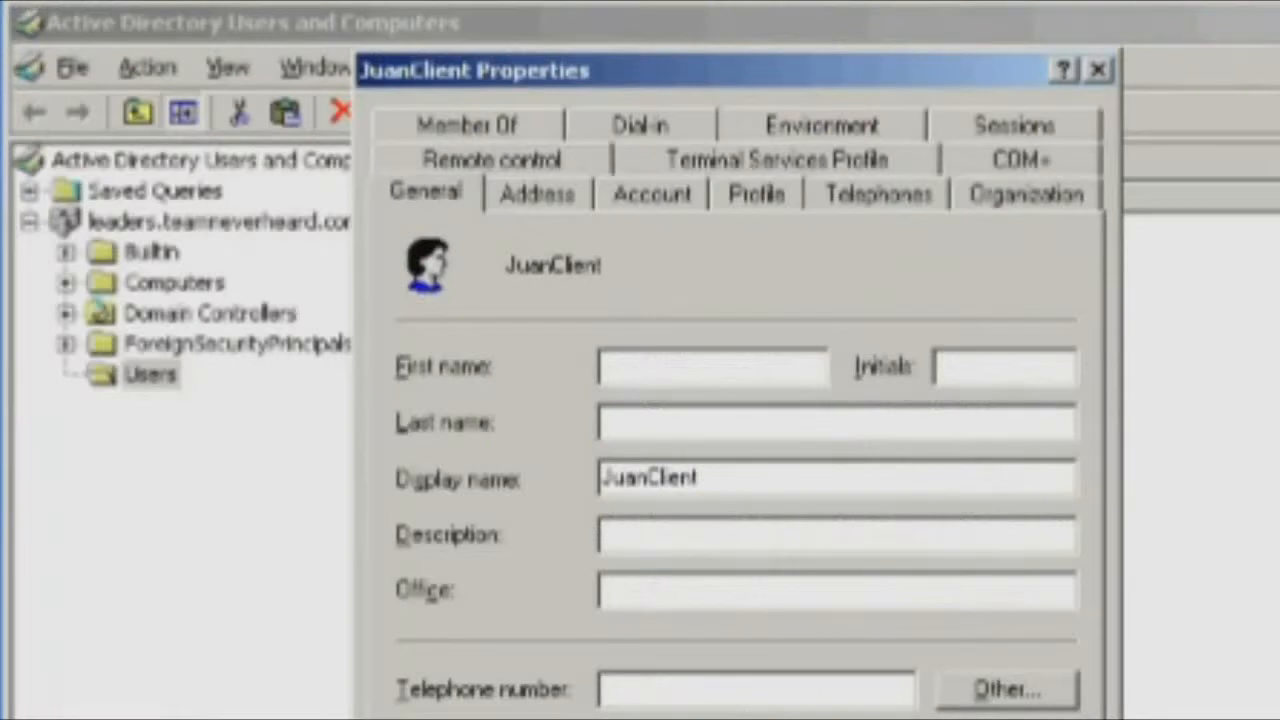
{"action": "left_click", "coordinate": [648, 194]}
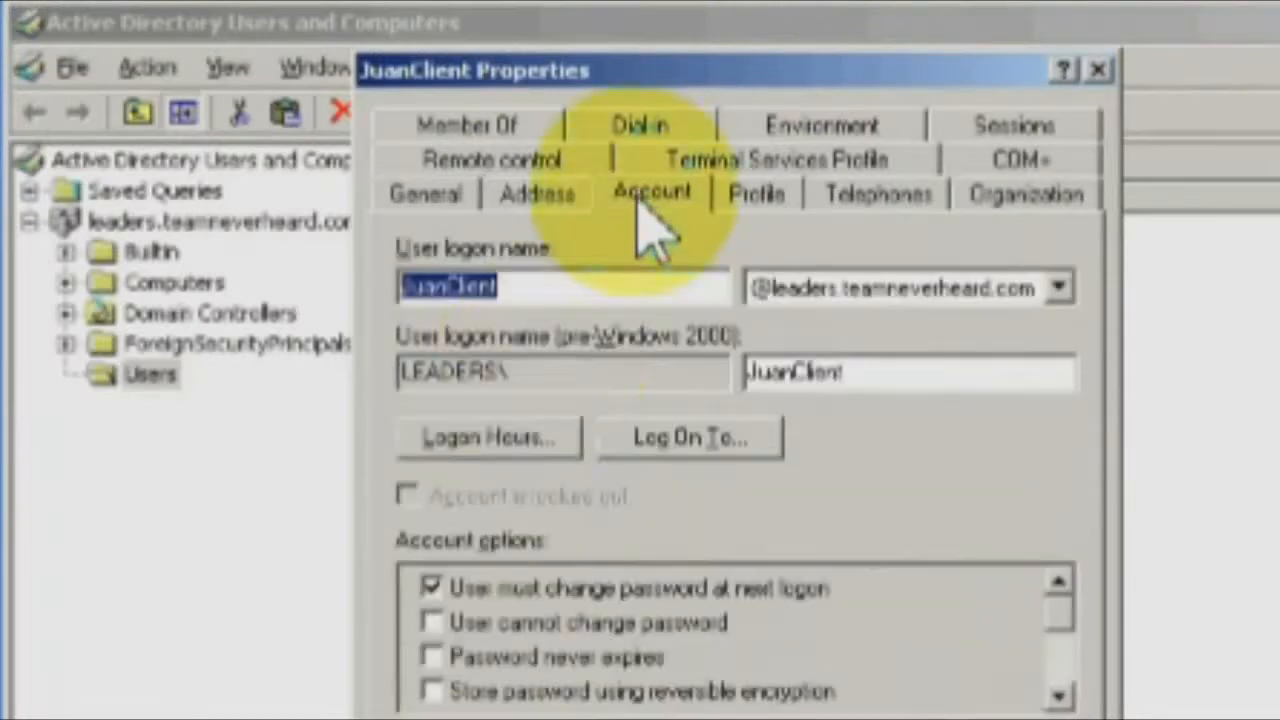
{"action": "left_click", "coordinate": [505, 445]}
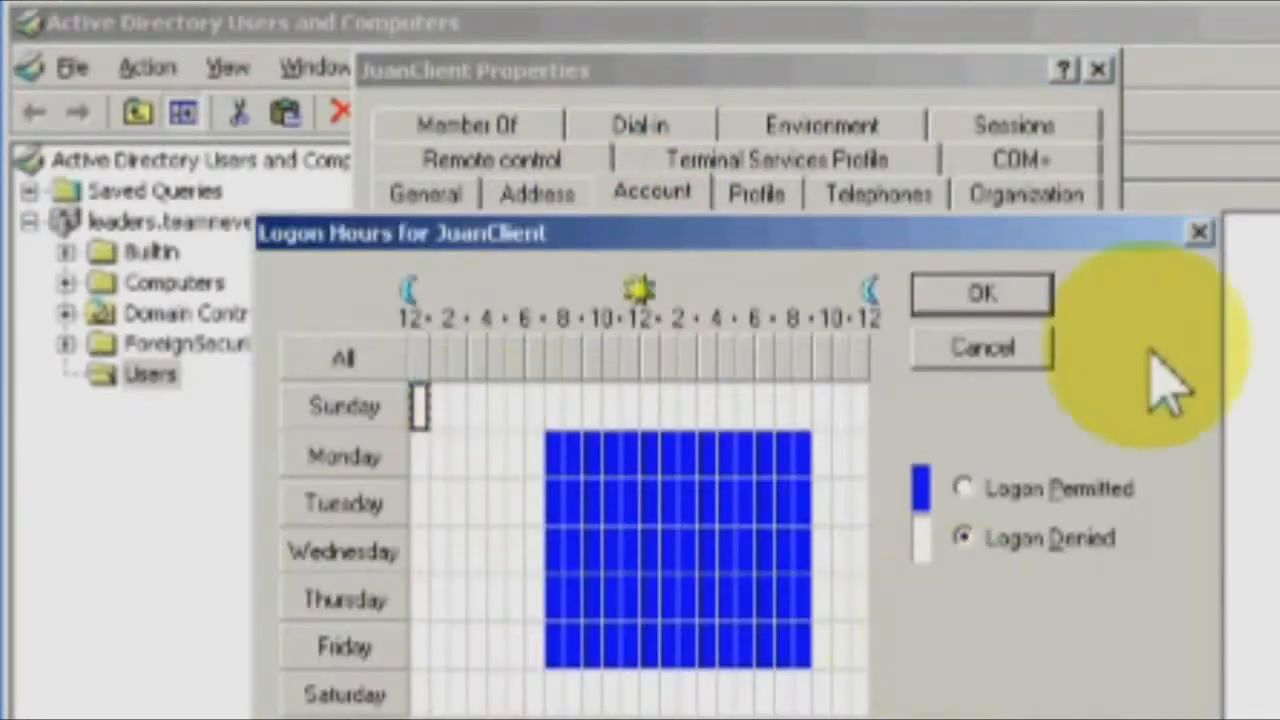
{"action": "left_click", "coordinate": [1003, 306]}
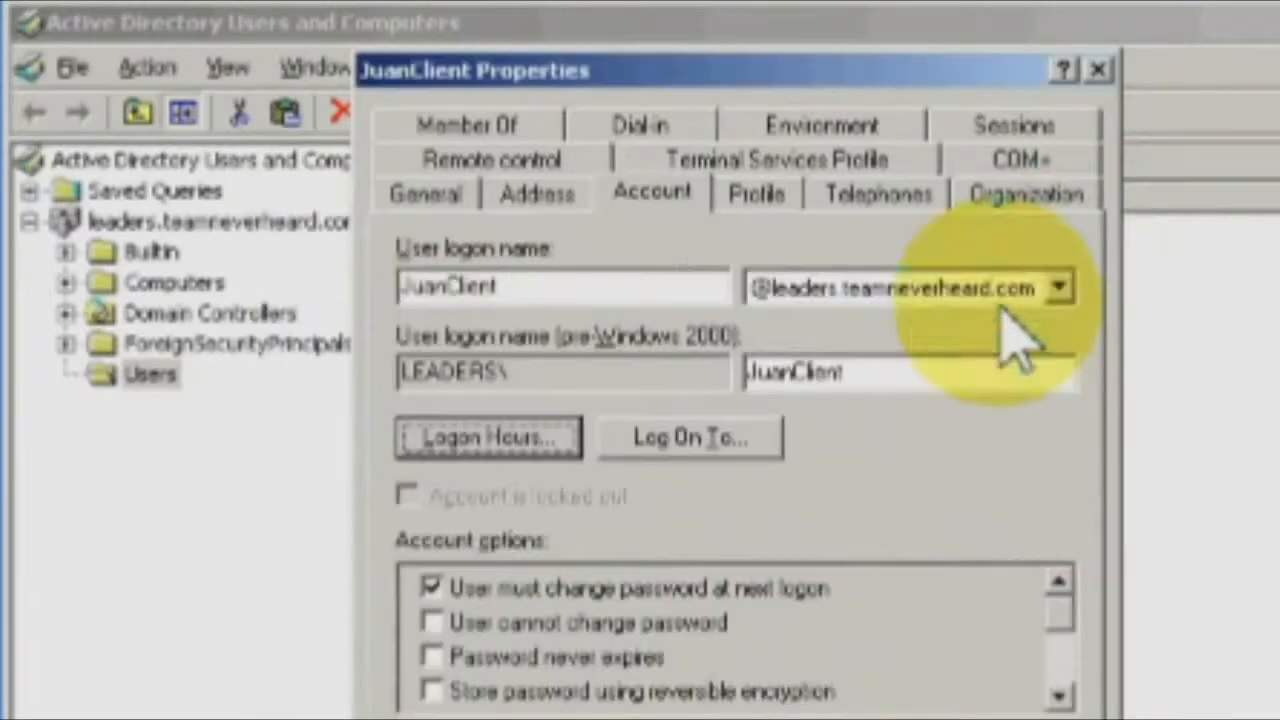
{"action": "left_click", "coordinate": [710, 690]}
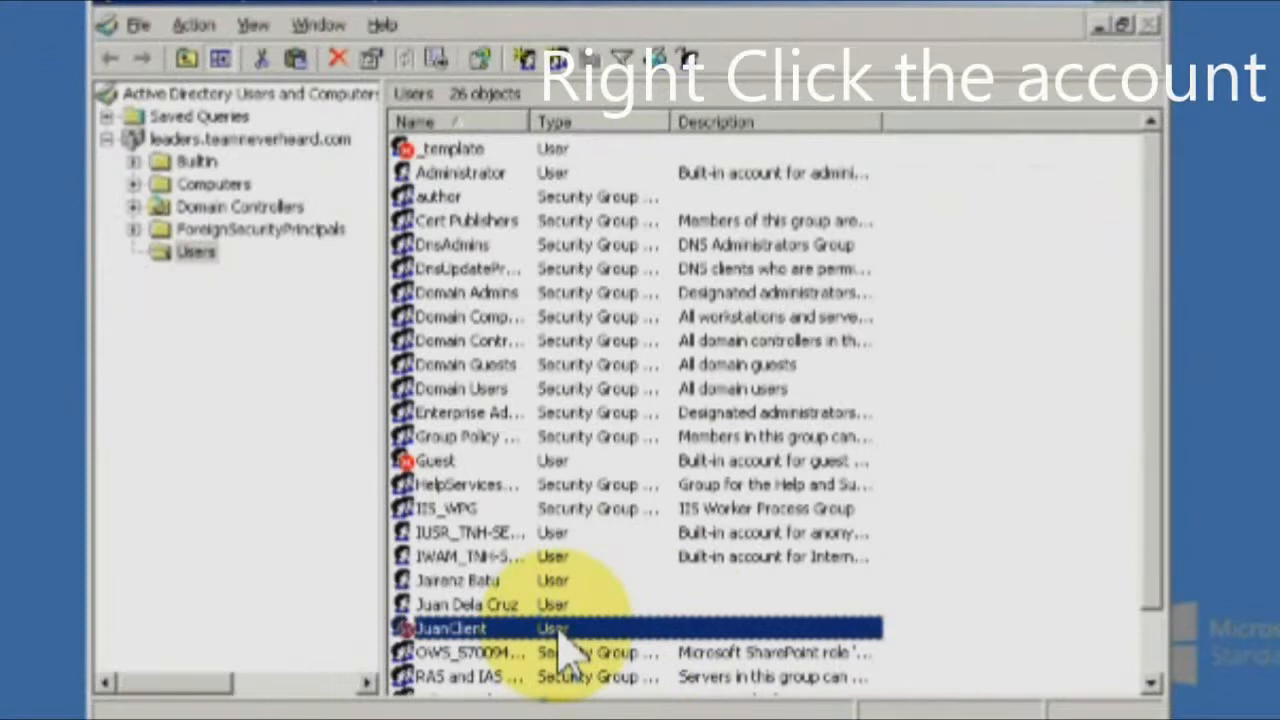
Enable the new user copied from _template and dismiss the confirmation.
{"action": "right_click", "coordinate": [445, 633]}
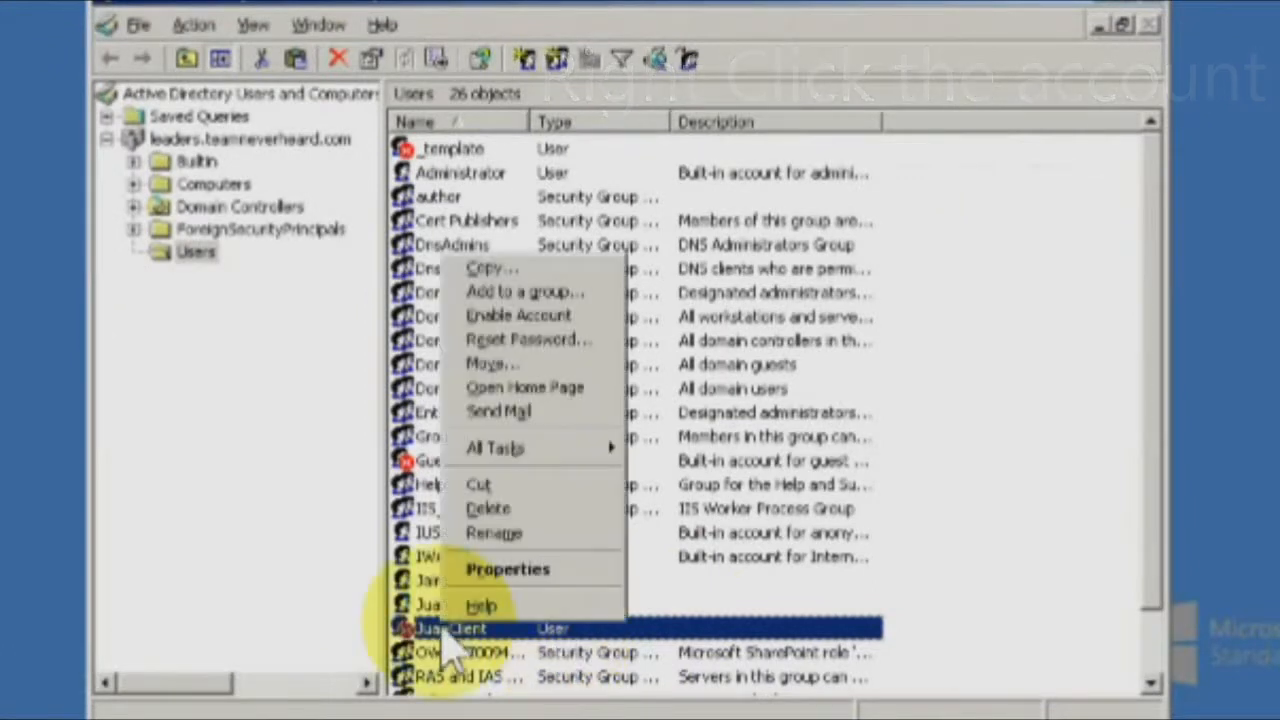
{"action": "left_click", "coordinate": [560, 335]}
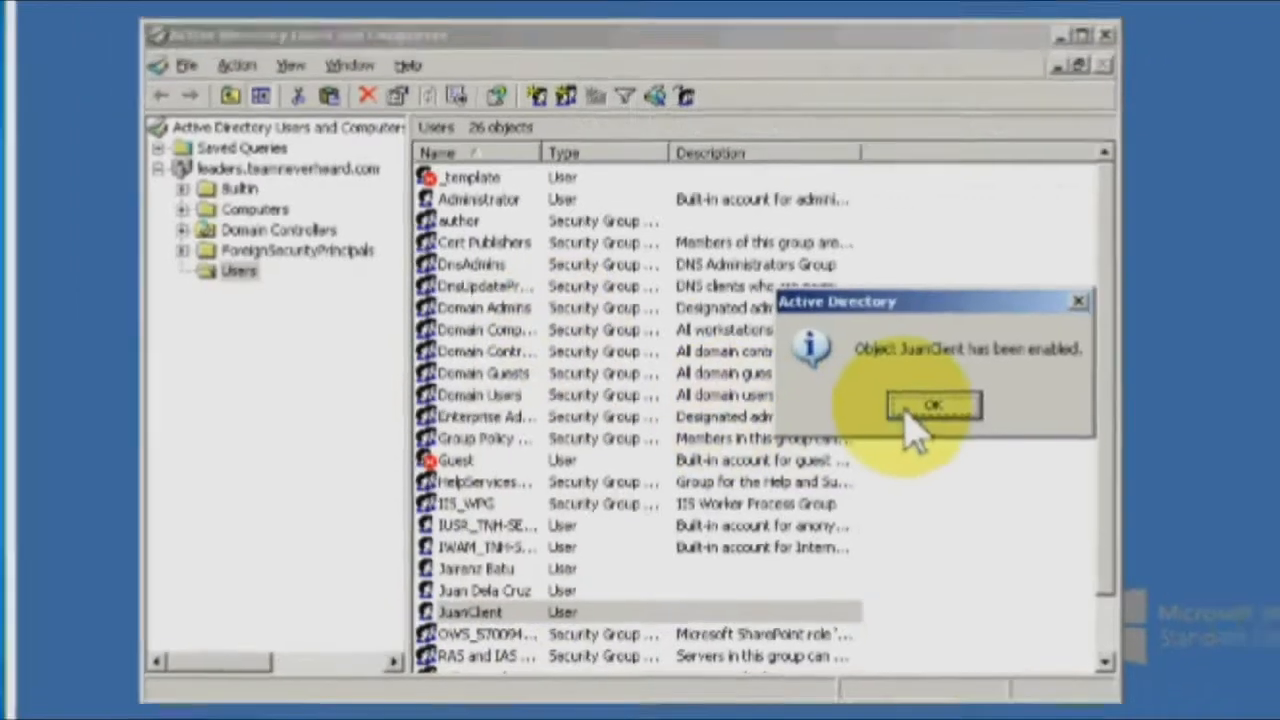
{"action": "left_click", "coordinate": [962, 400]}
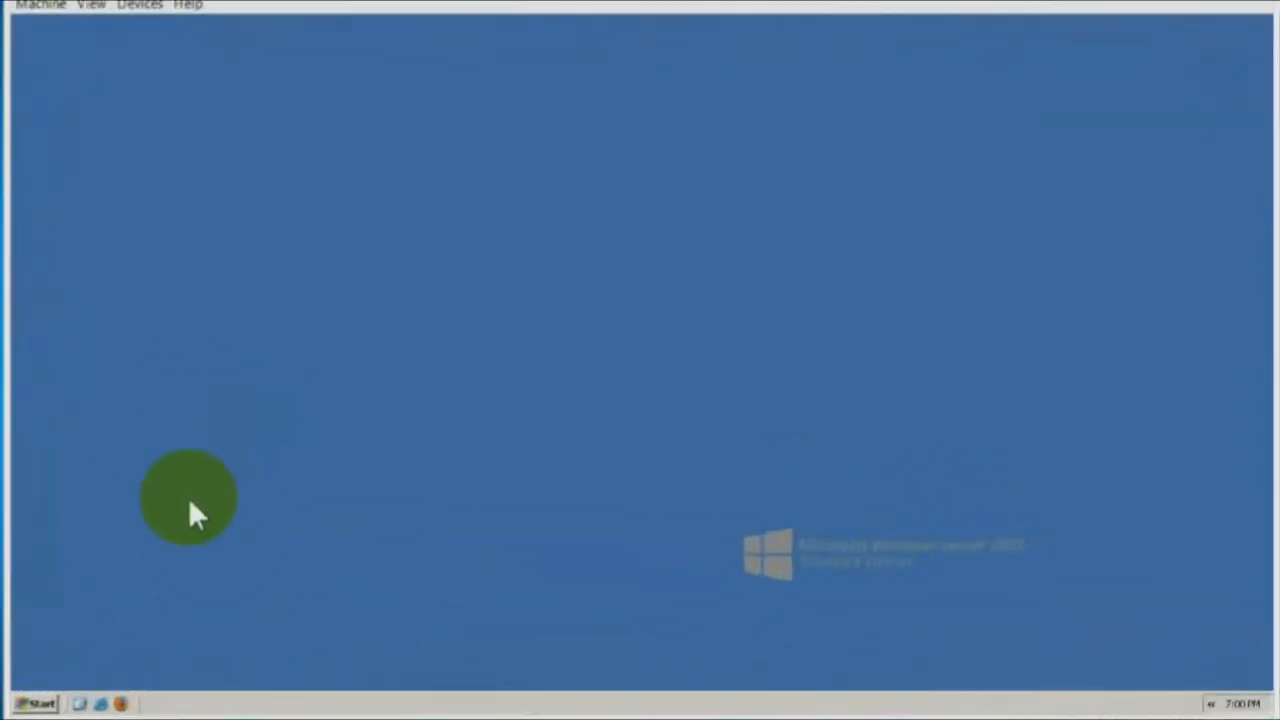
Reopen Active Directory Users and Computers and show the Users container's accounts.
{"action": "left_click", "coordinate": [35, 704]}
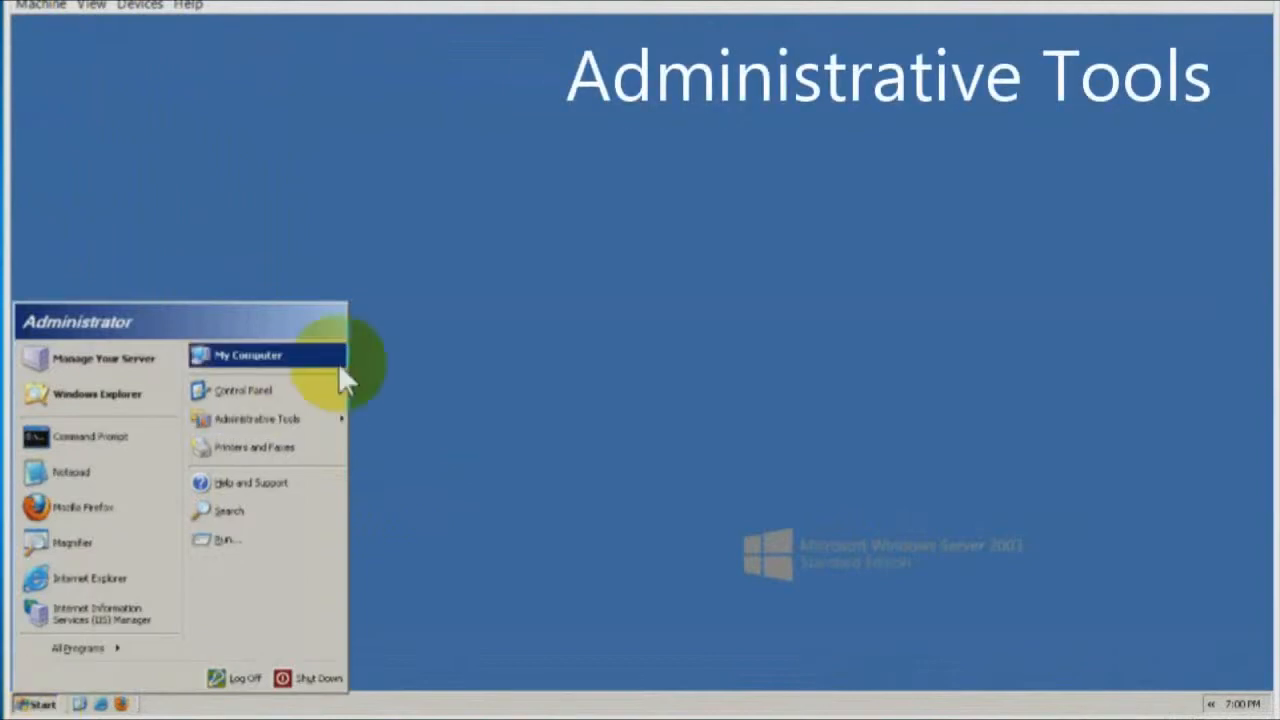
{"action": "mouse_move", "coordinate": [340, 418]}
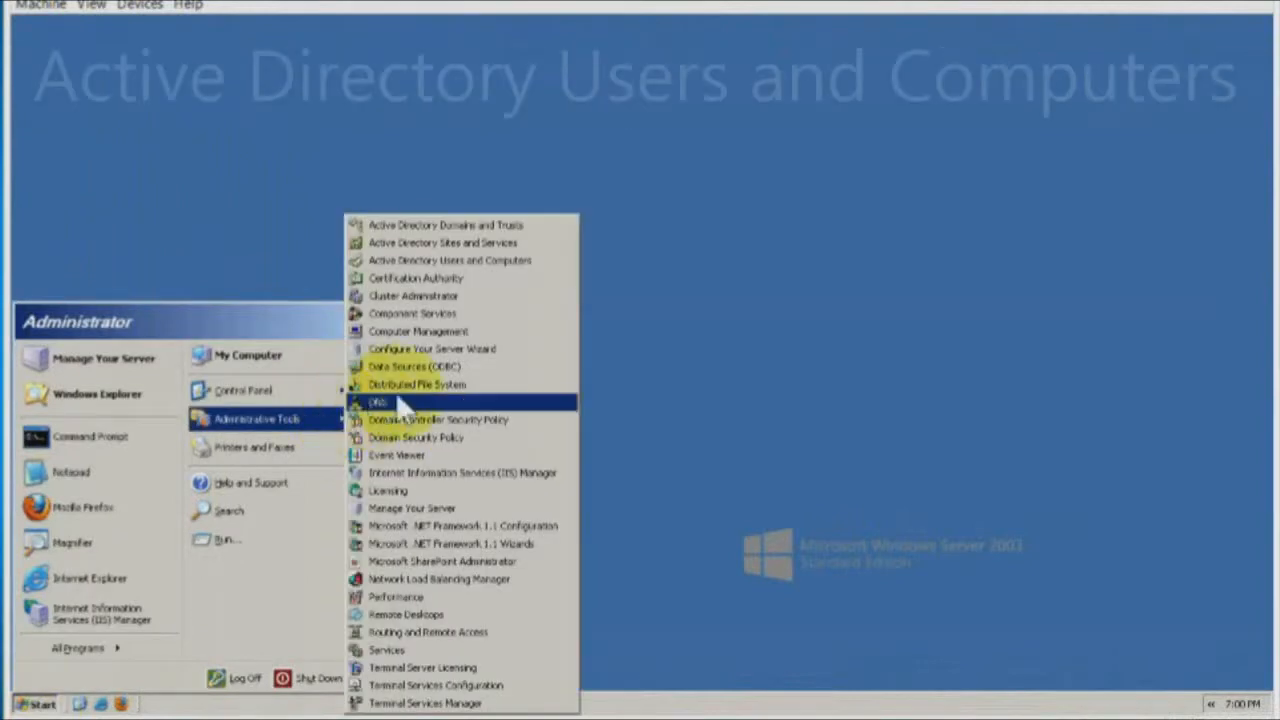
{"action": "left_click", "coordinate": [457, 263]}
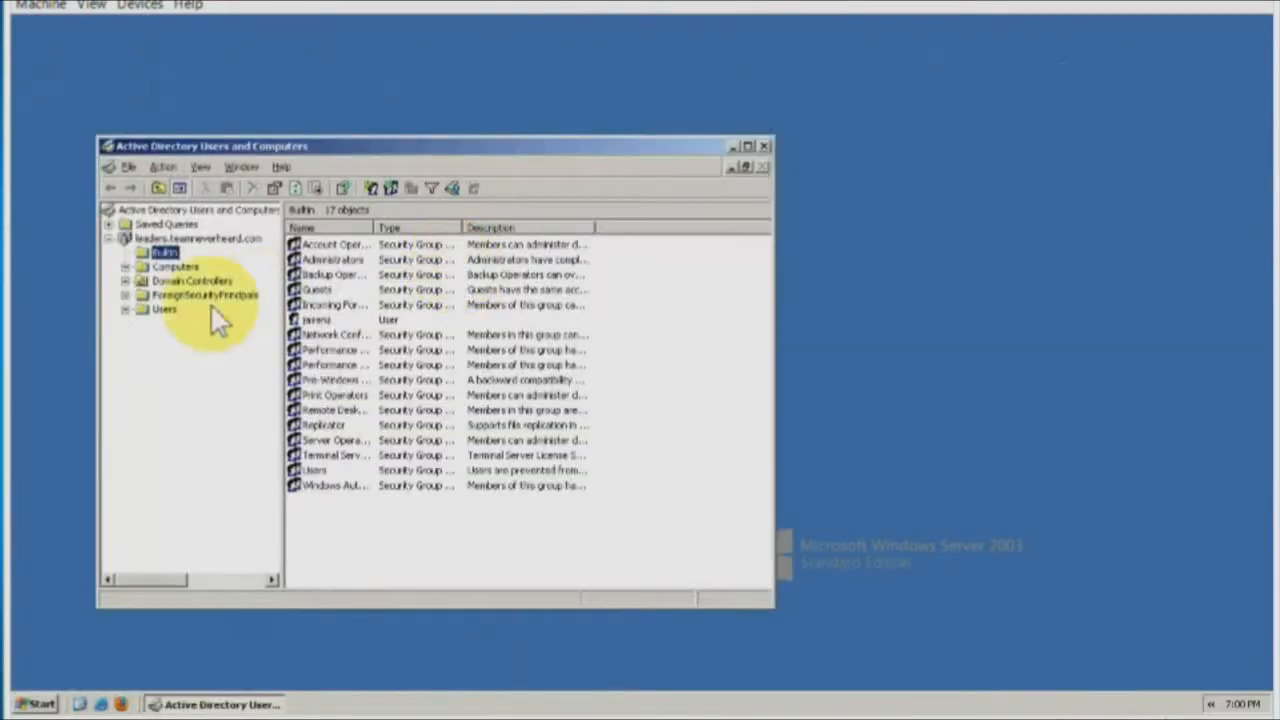
{"action": "left_click", "coordinate": [168, 310]}
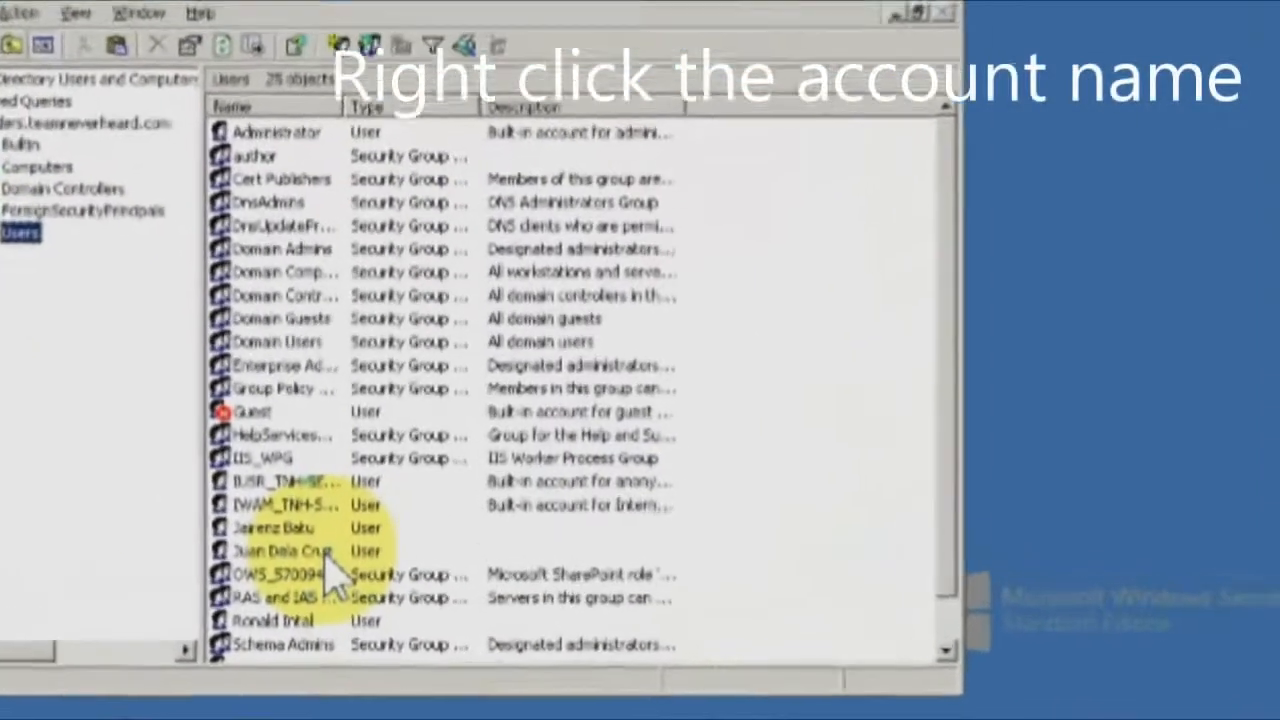
Disable the personal user account above the SharePoint group and dismiss the confirmation.
{"action": "right_click", "coordinate": [362, 517]}
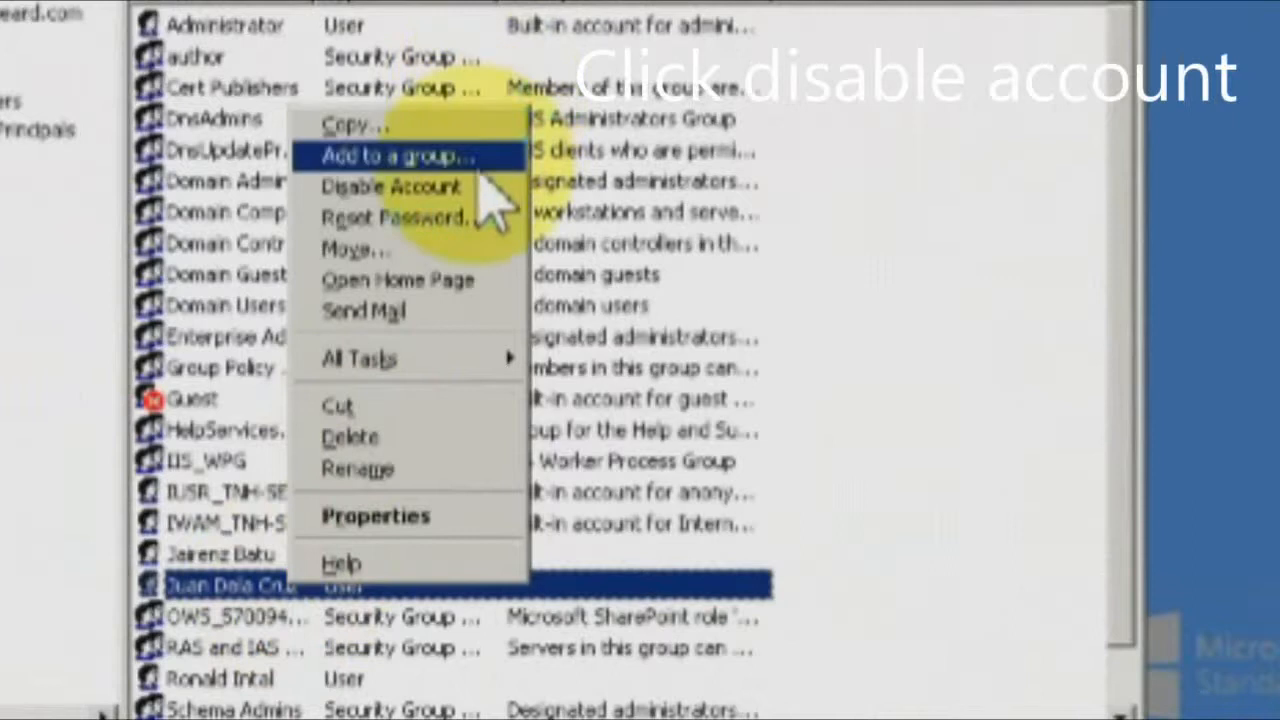
{"action": "left_click", "coordinate": [478, 190]}
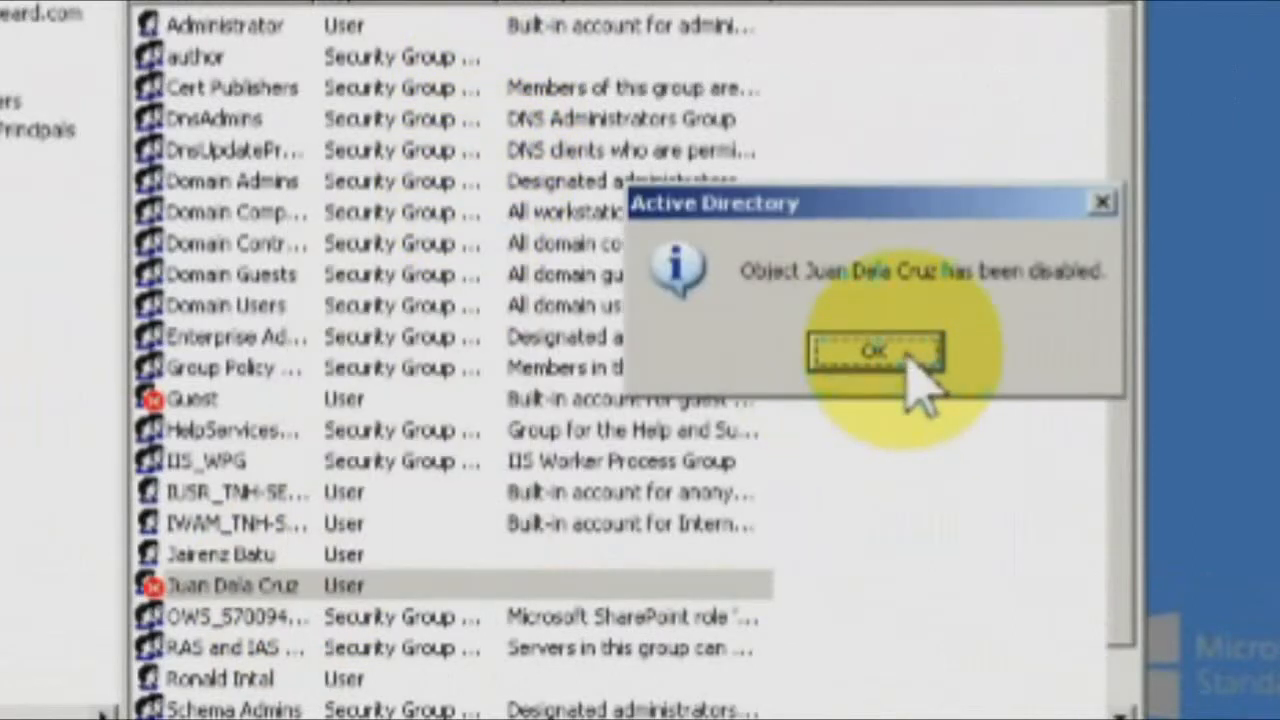
{"action": "left_click", "coordinate": [875, 352]}
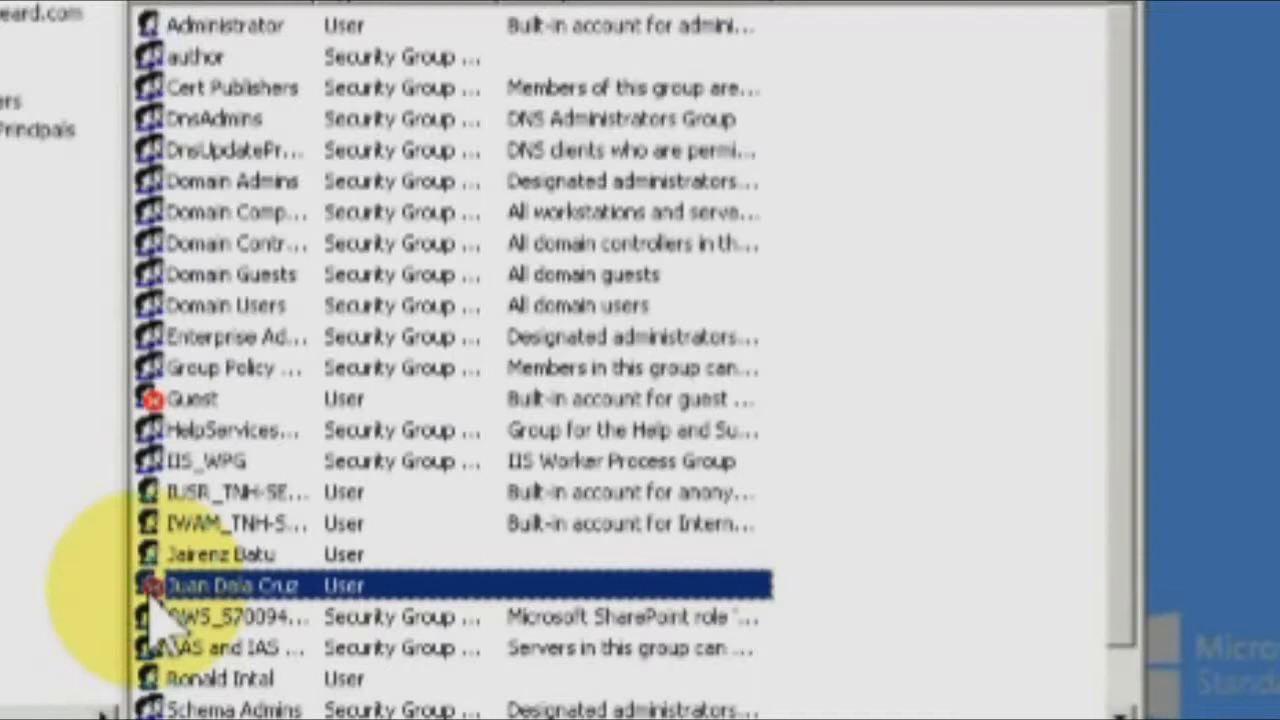
Choose Move for another user account to relocate it out of Users.
{"action": "right_click", "coordinate": [190, 676]}
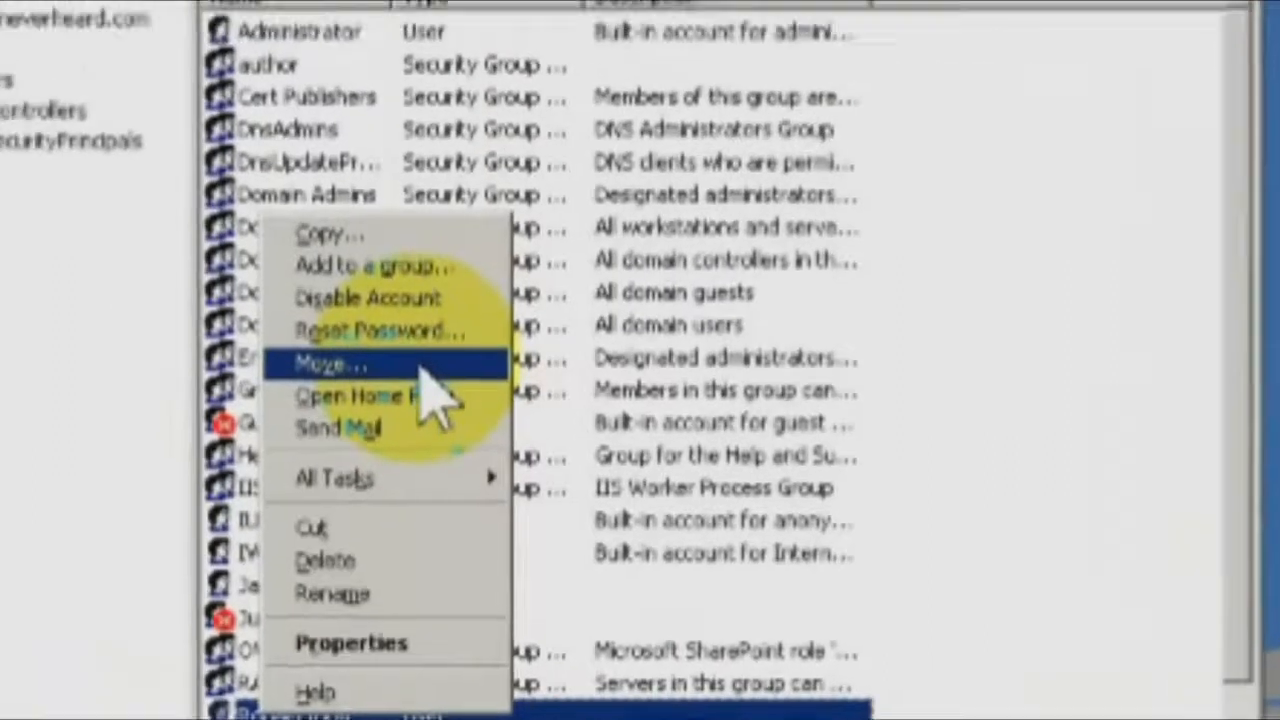
{"action": "left_click", "coordinate": [422, 367]}
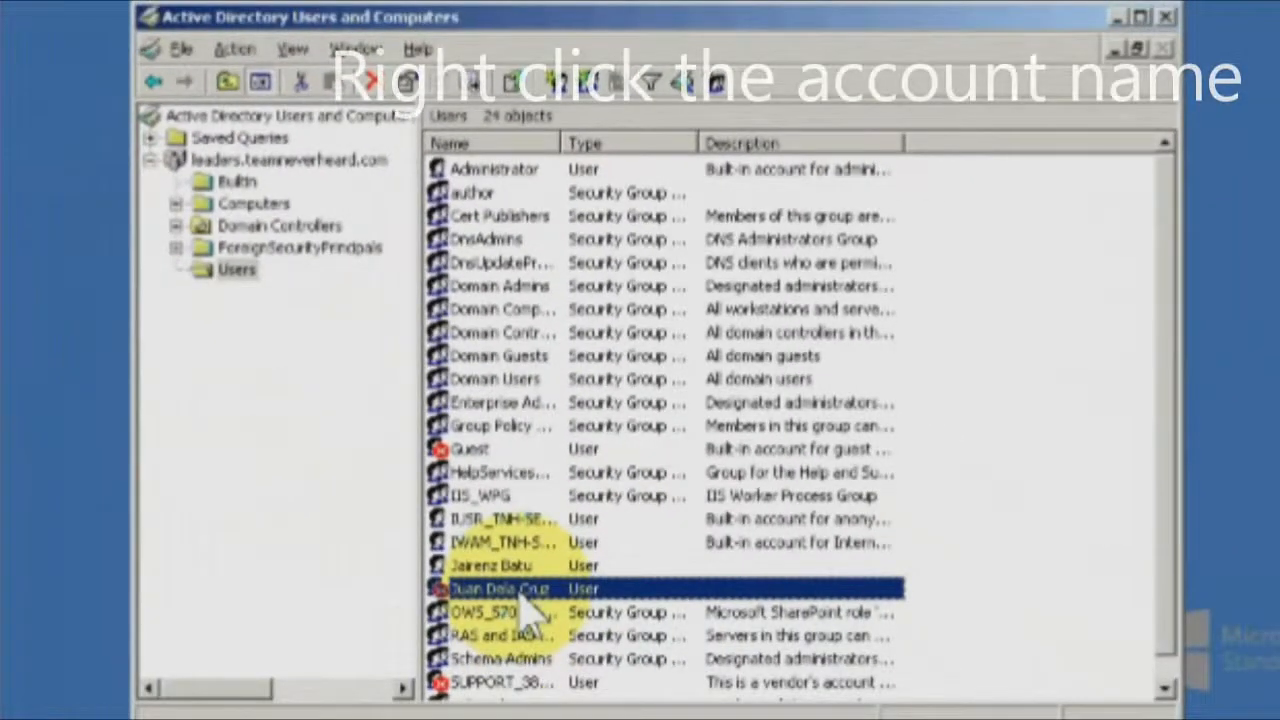
Re-enable the previously disabled user account and dismiss the confirmation.
{"action": "right_click", "coordinate": [523, 597]}
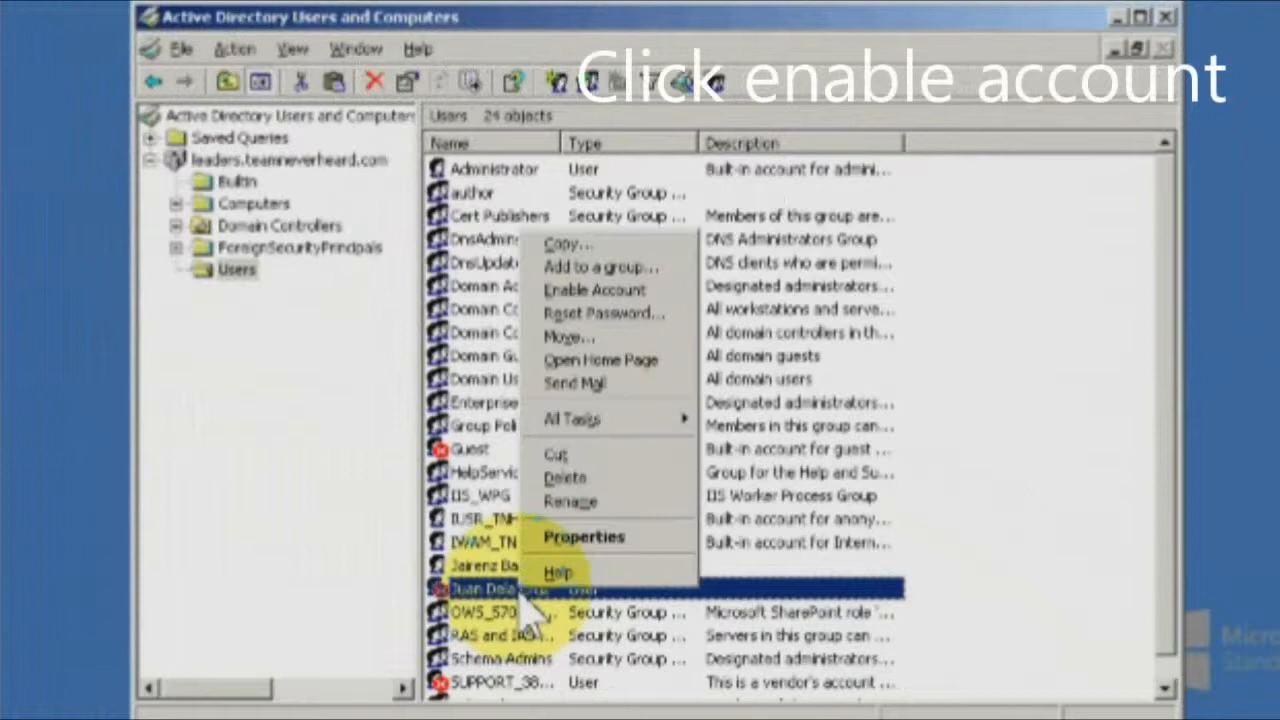
{"action": "left_click", "coordinate": [620, 292]}
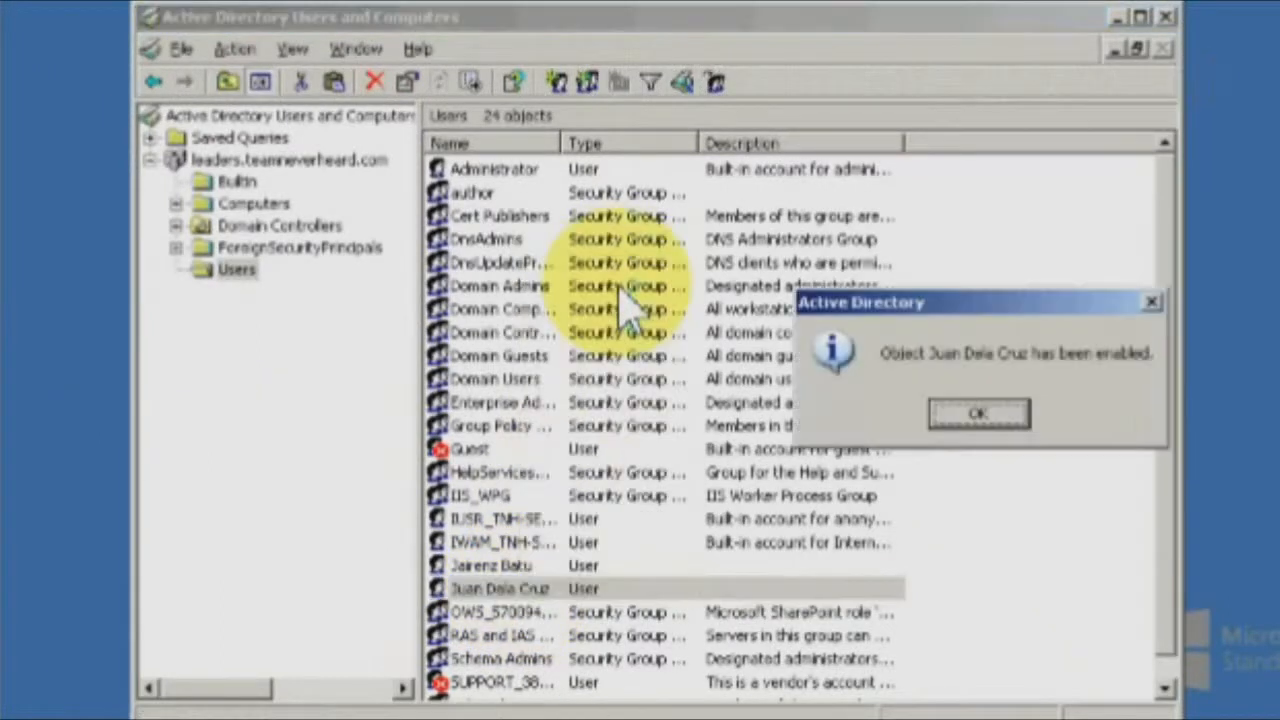
{"action": "left_click", "coordinate": [978, 414]}
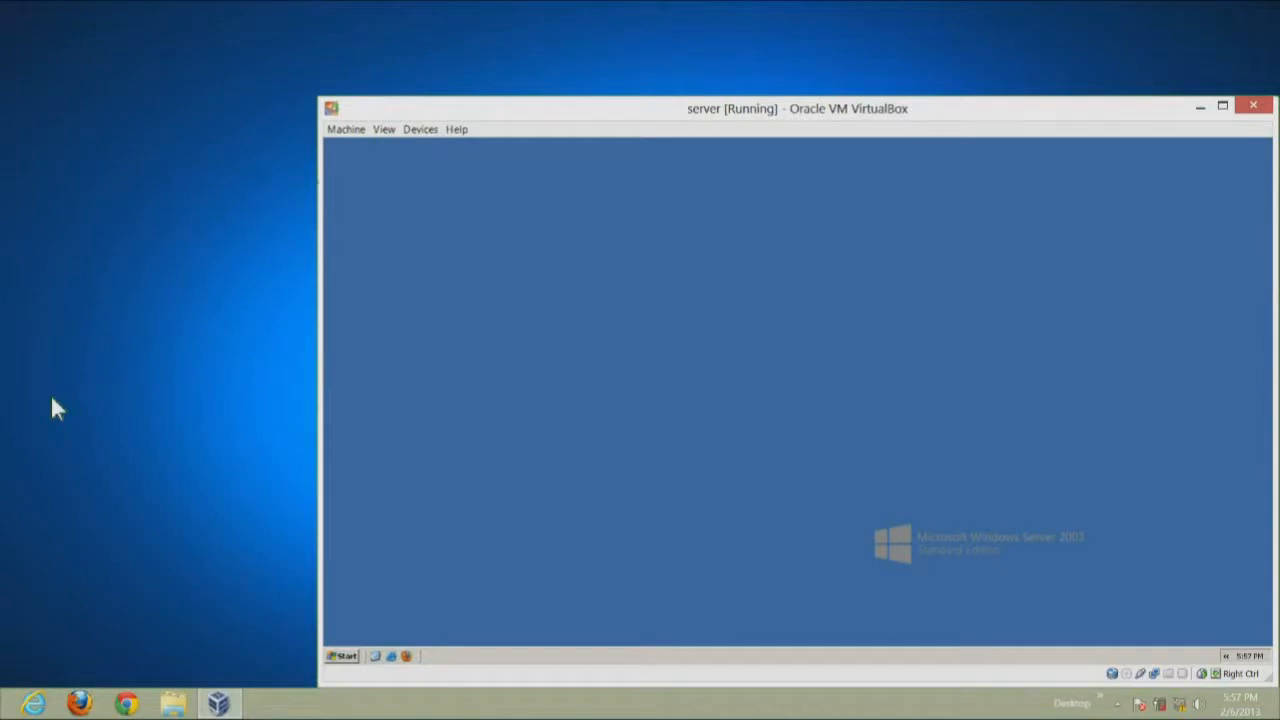
Launch Domain Security Policy from Administrative Tools on the Windows Server 2003 machine.
{"action": "left_click", "coordinate": [342, 656]}
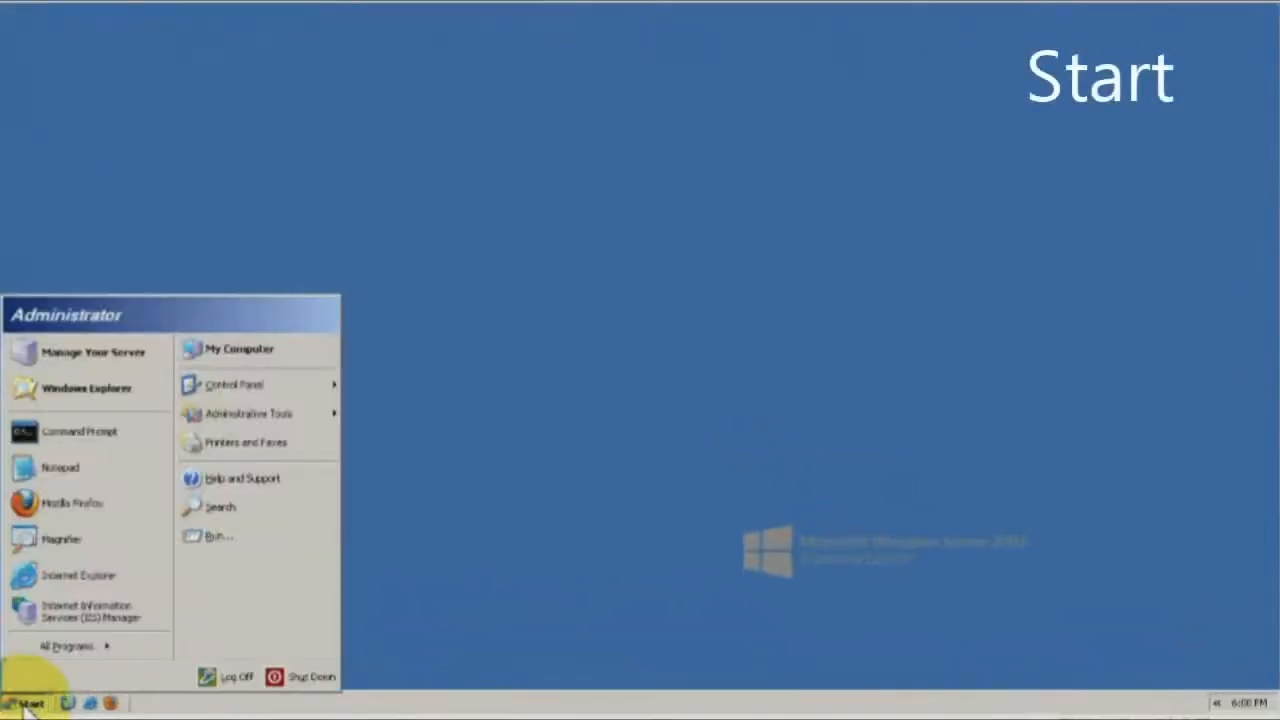
{"action": "mouse_move", "coordinate": [314, 414]}
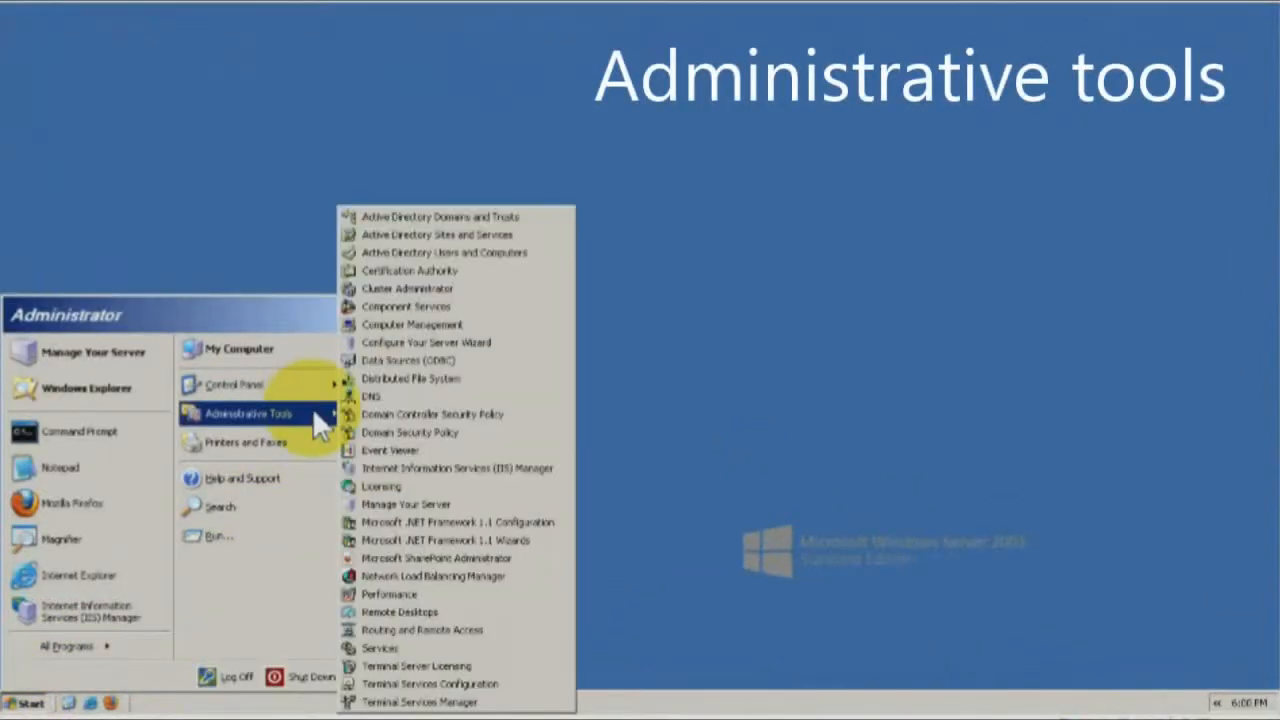
{"action": "left_click", "coordinate": [424, 434]}
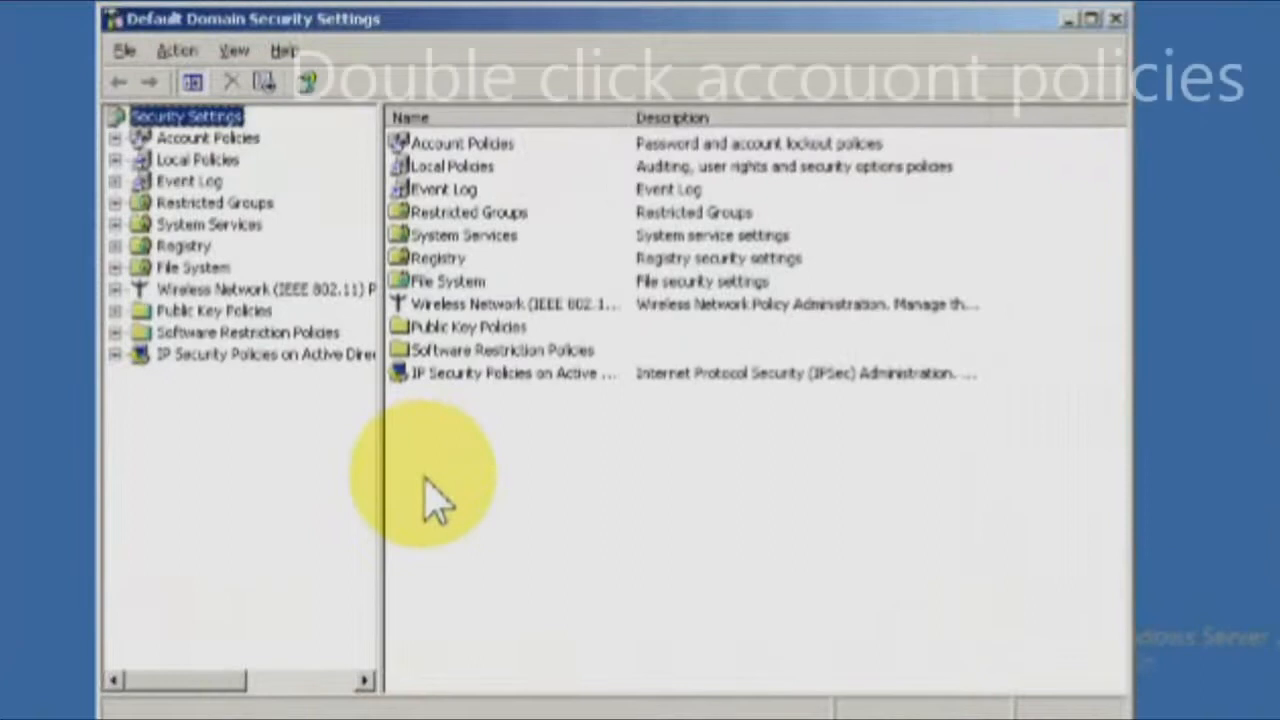
Change the Password Policy's minimum password length from 7 to 10 characters.
{"action": "double_click", "coordinate": [228, 141]}
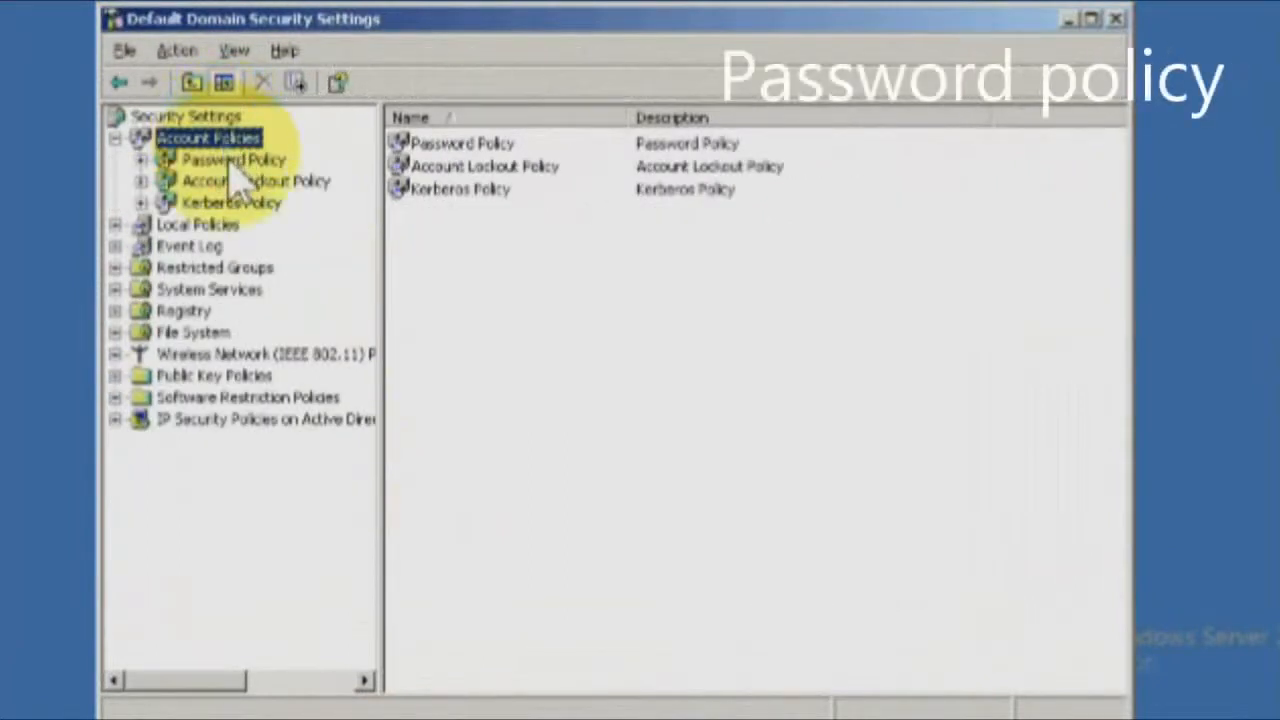
{"action": "left_click", "coordinate": [232, 161]}
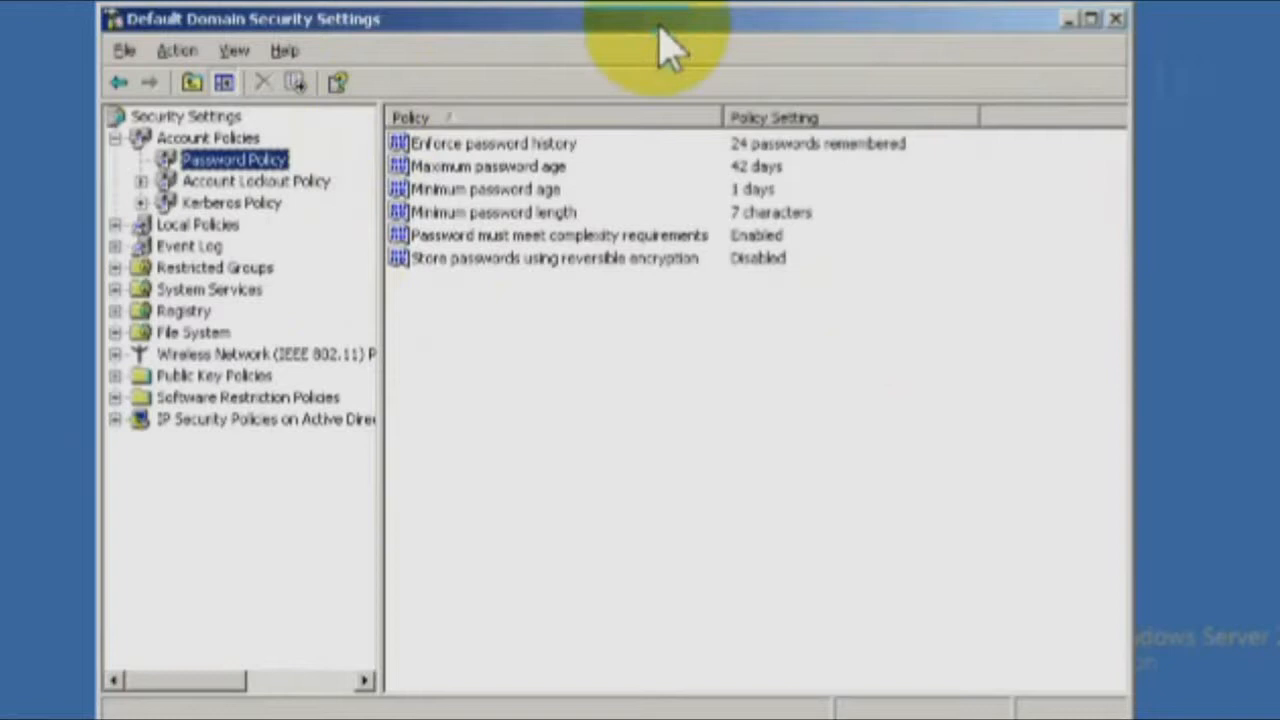
{"action": "left_click", "coordinate": [578, 218]}
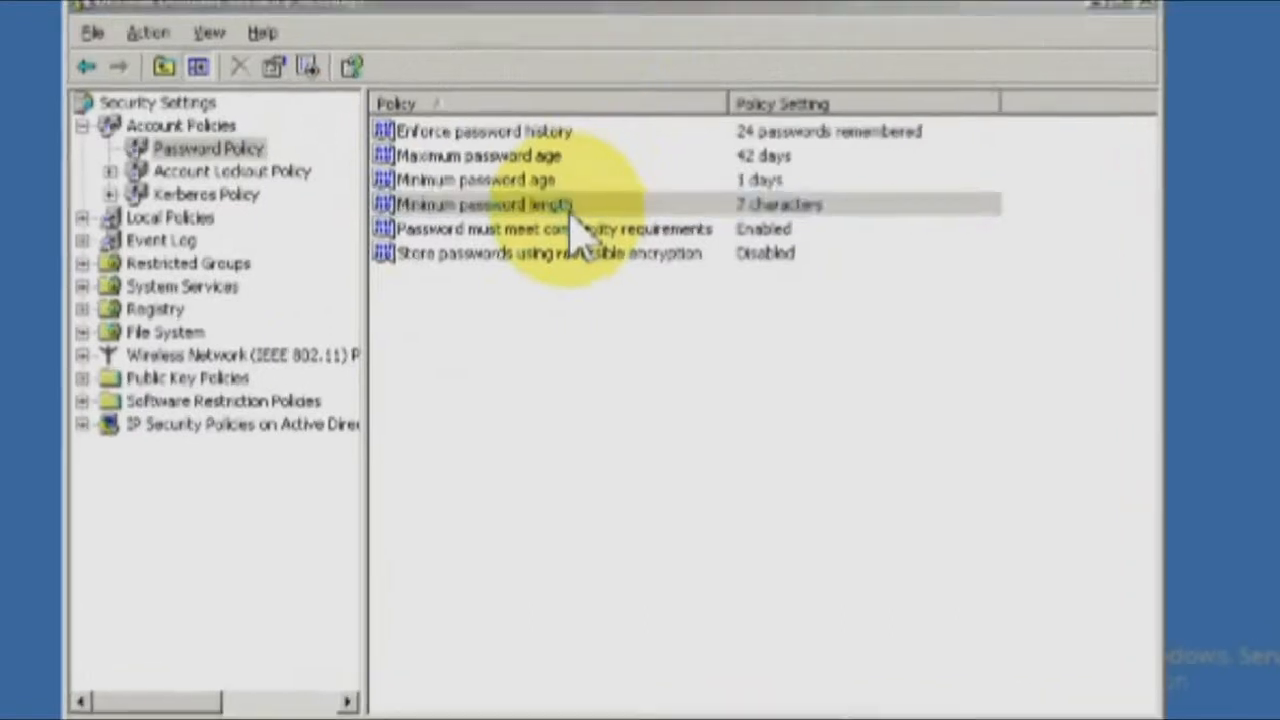
{"action": "double_click", "coordinate": [580, 214]}
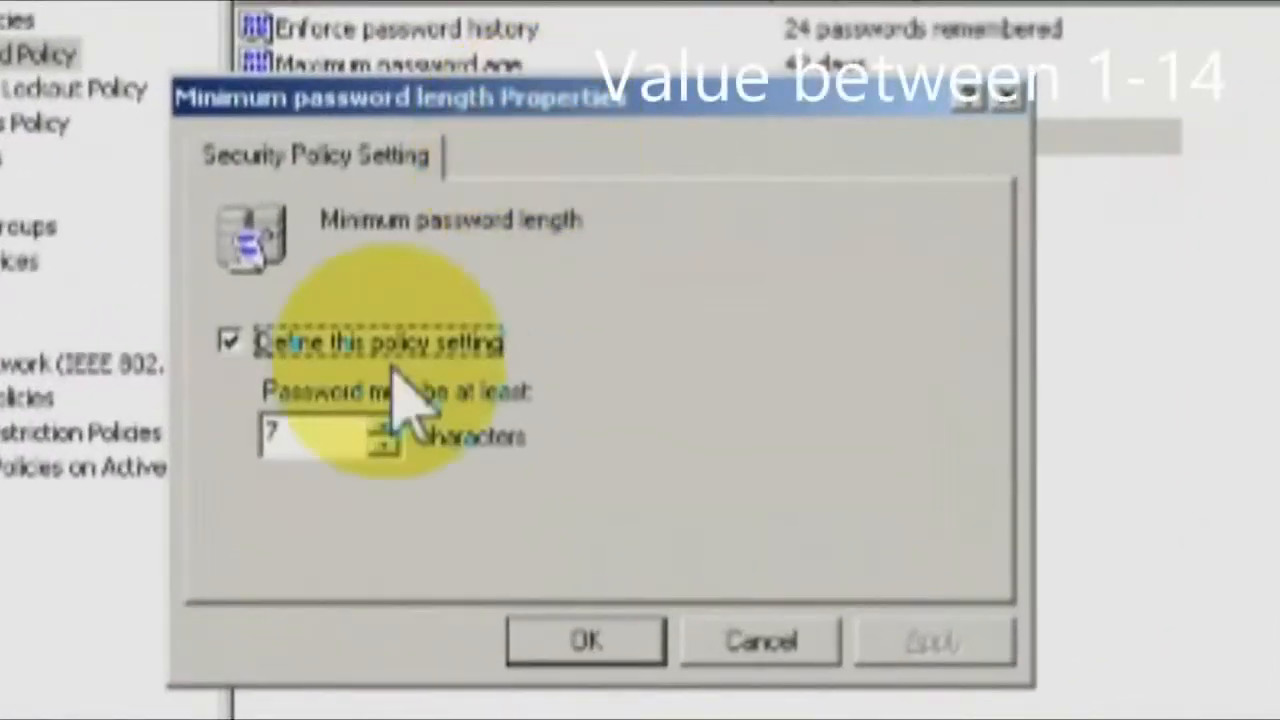
{"action": "left_click_drag", "start_coordinate": [313, 443], "coordinate": [235, 438]}
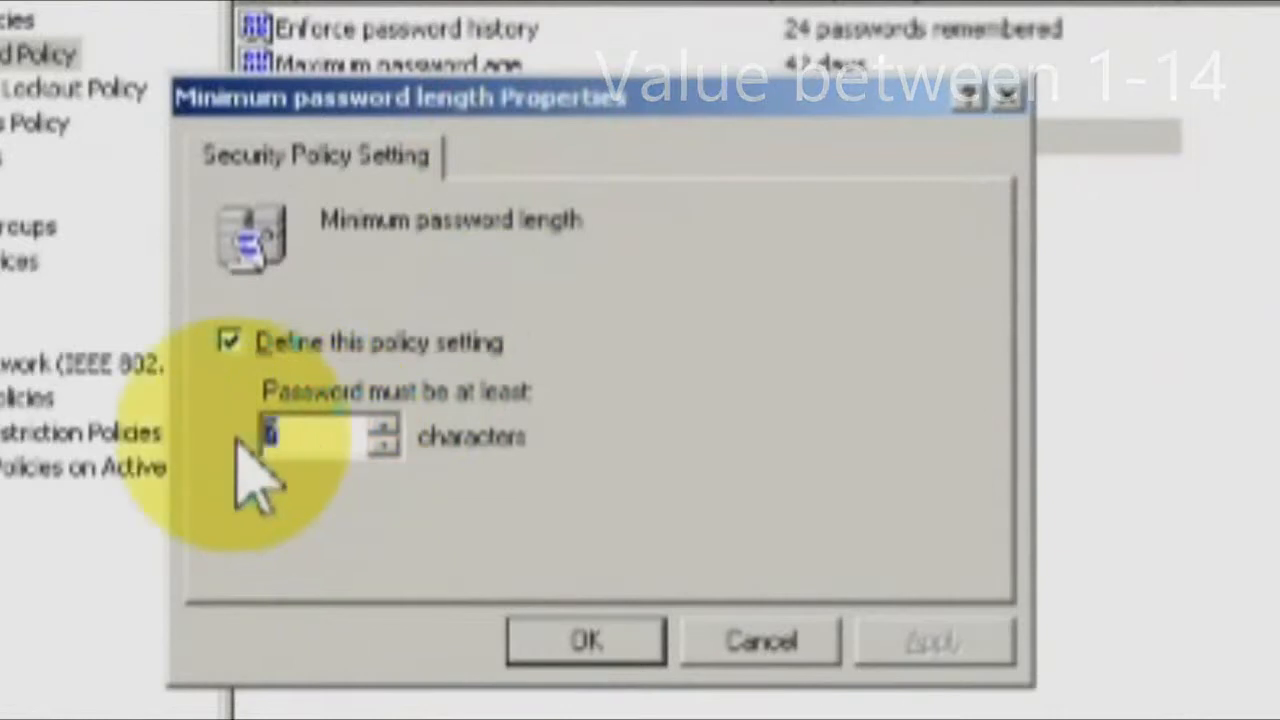
{"action": "type", "text": "10"}
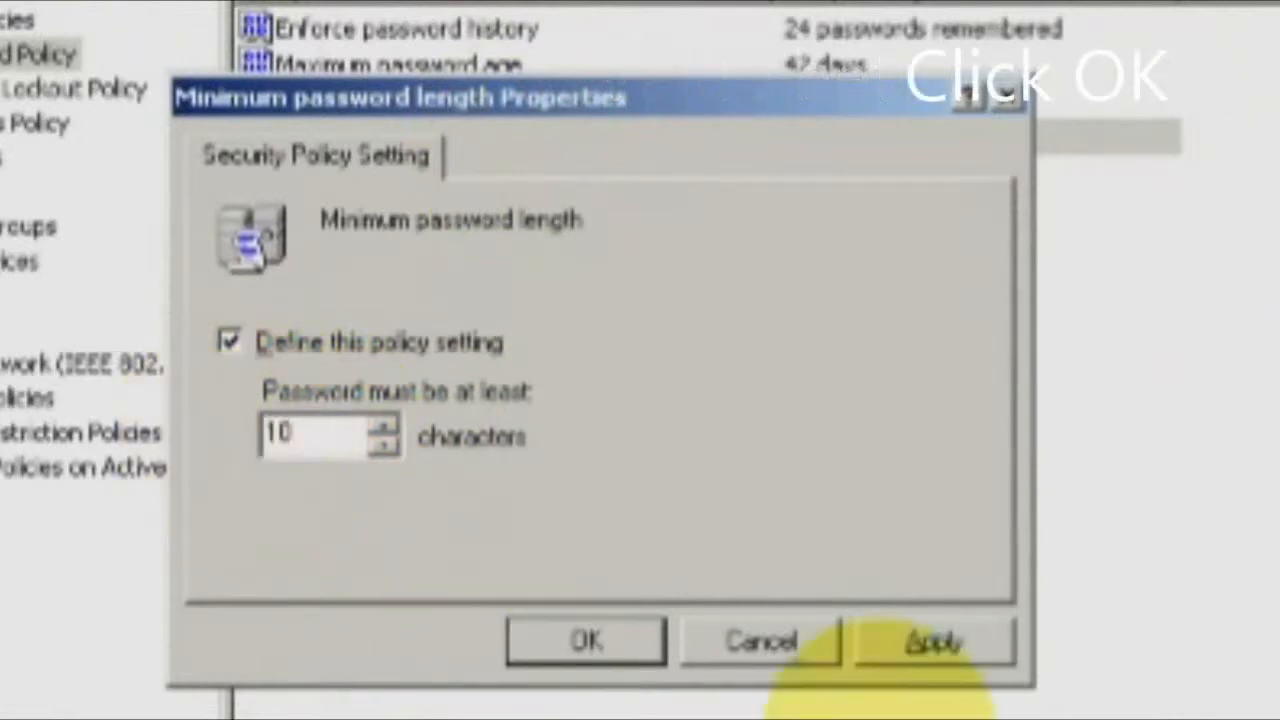
{"action": "left_click", "coordinate": [645, 655]}
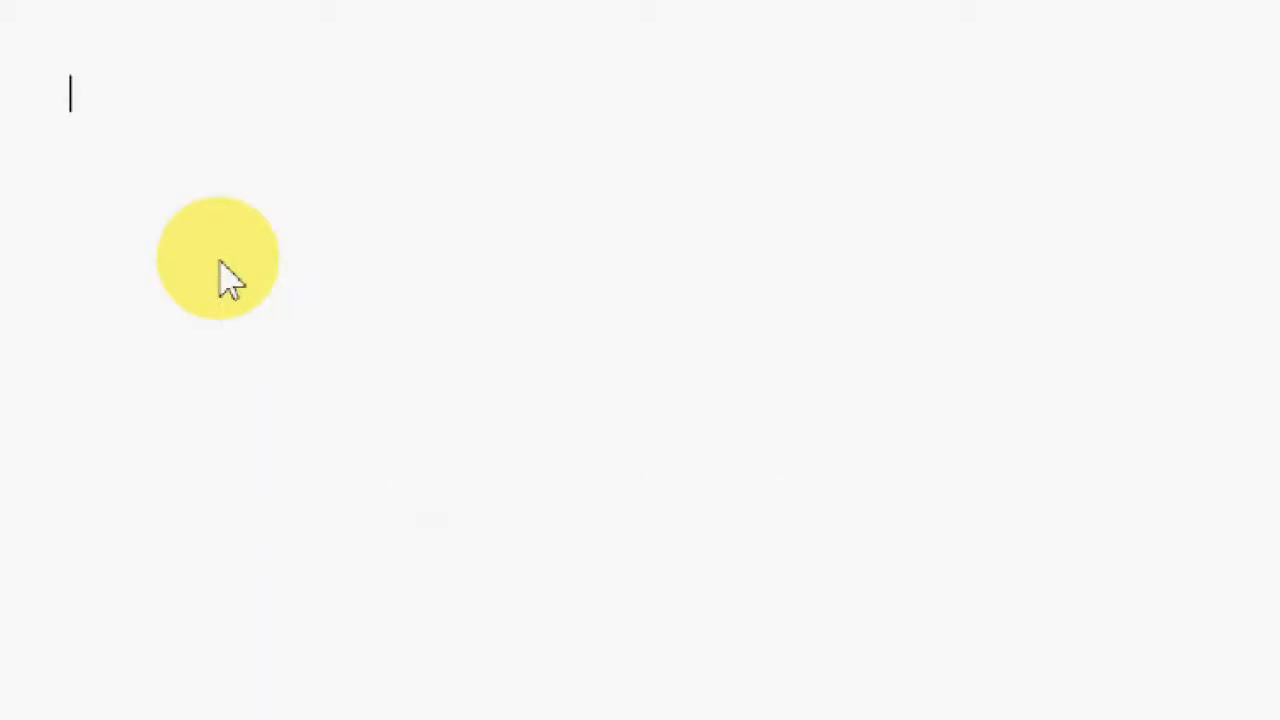
Paste the five password tips: protecting accounts, strong passwords, sticky notes, never share, use different passwords.
{"action": "type", "text": "Explain to end users, to protect their accounts."}
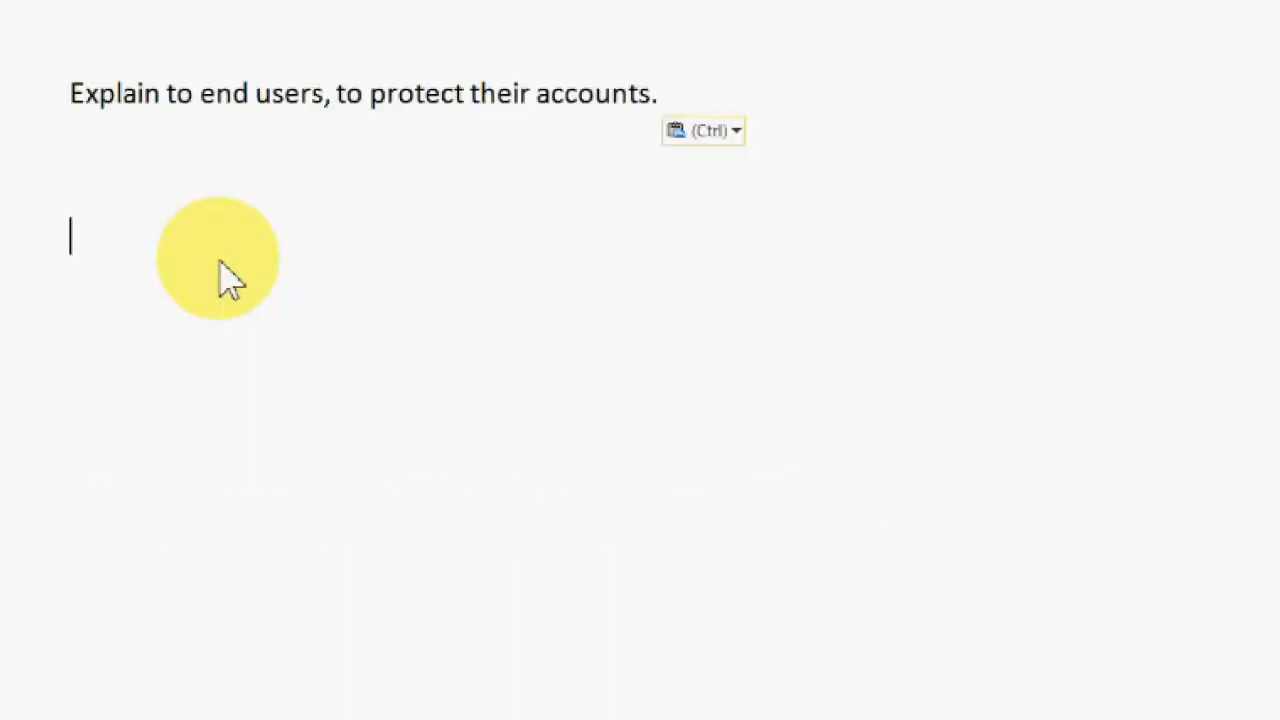
{"action": "key", "text": "BackSpace"}
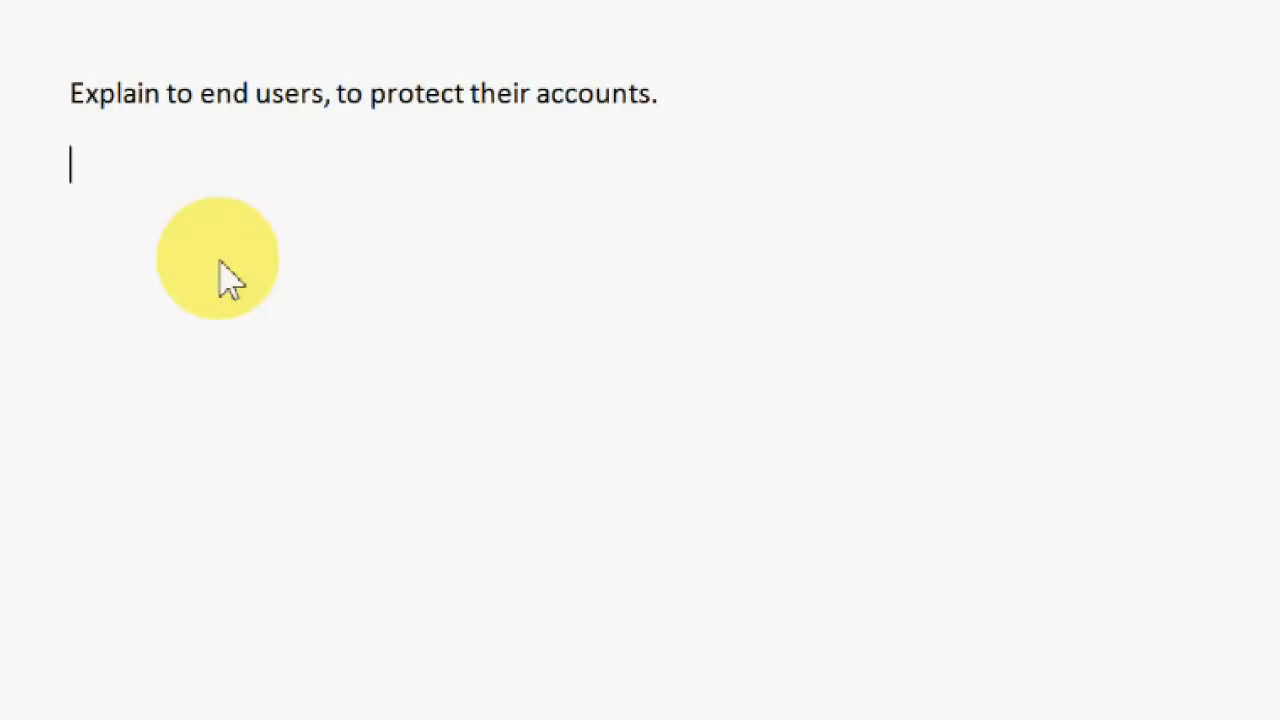
{"action": "key", "text": "BackSpace"}
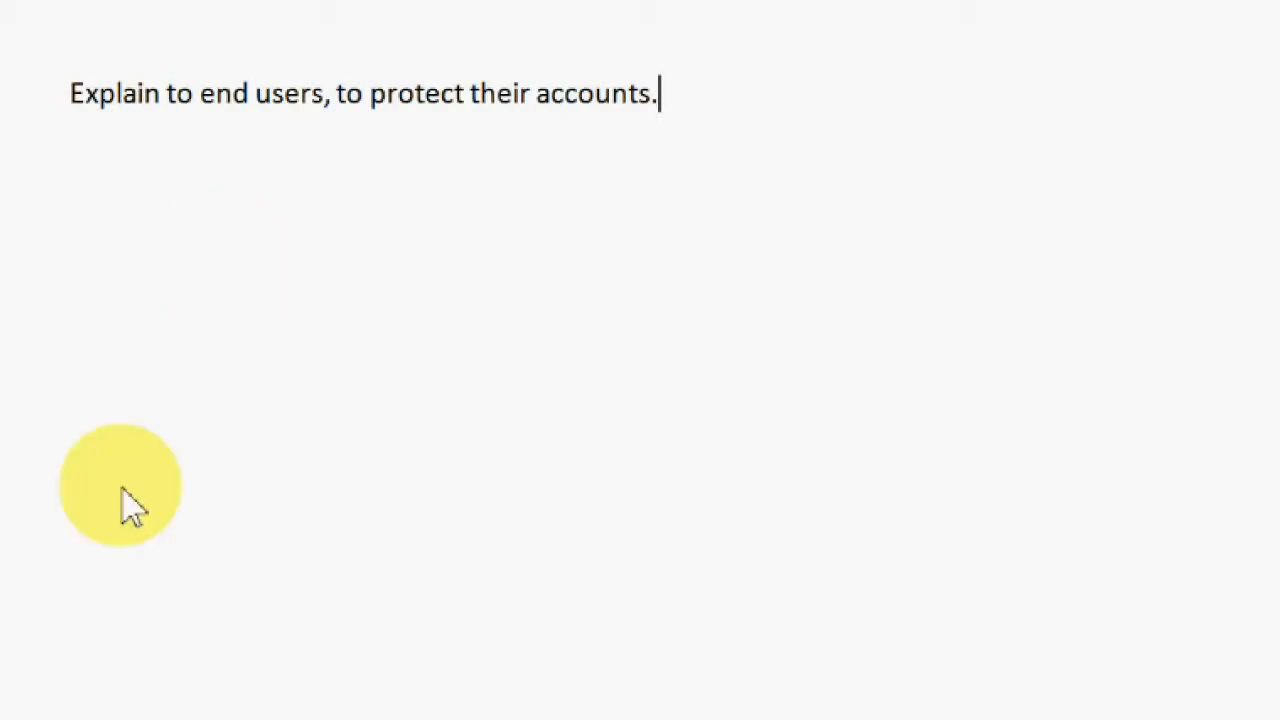
{"action": "key", "text": "ctrl+v"}
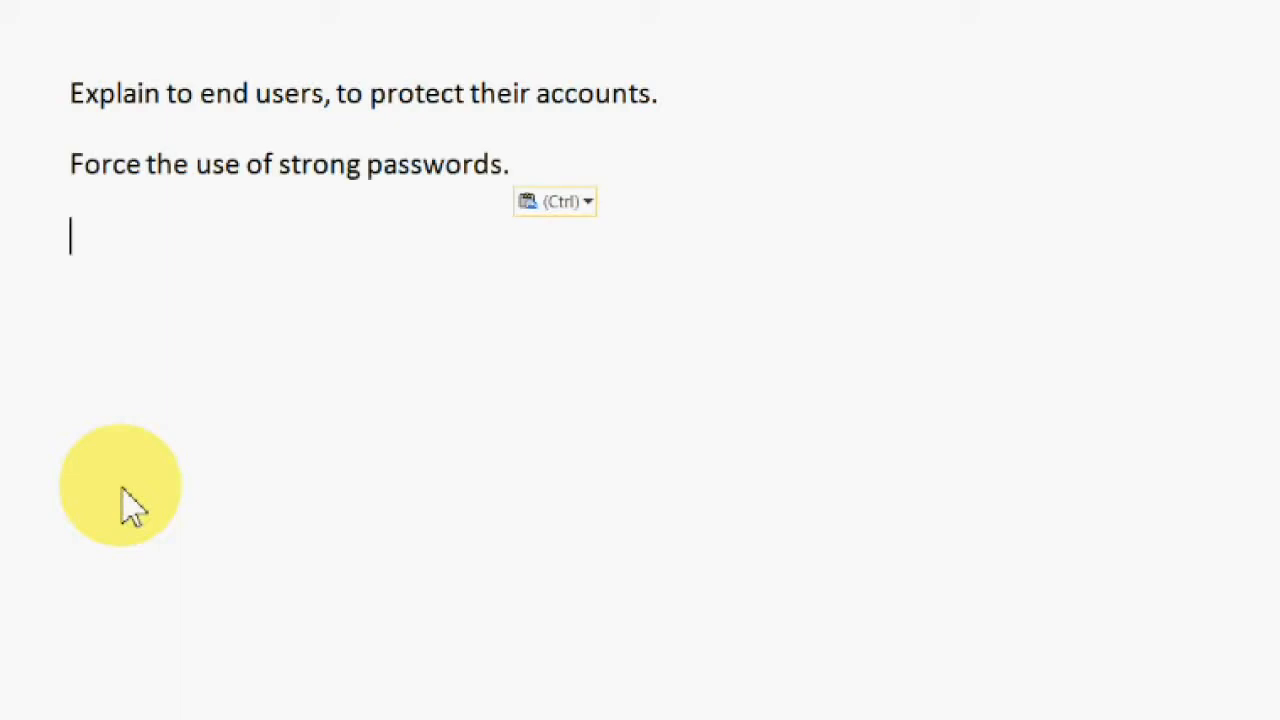
{"action": "type", "text": "Discourage sticky notes syndrome."}
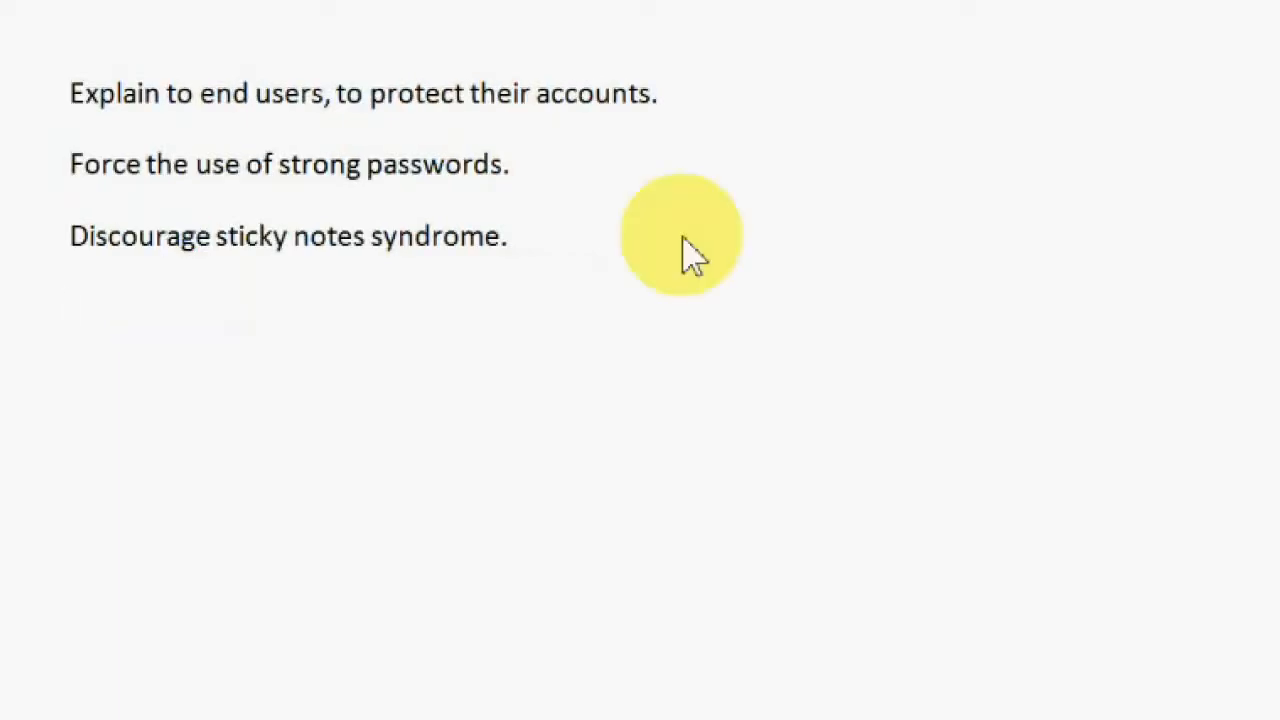
{"action": "key", "text": "ctrl+v"}
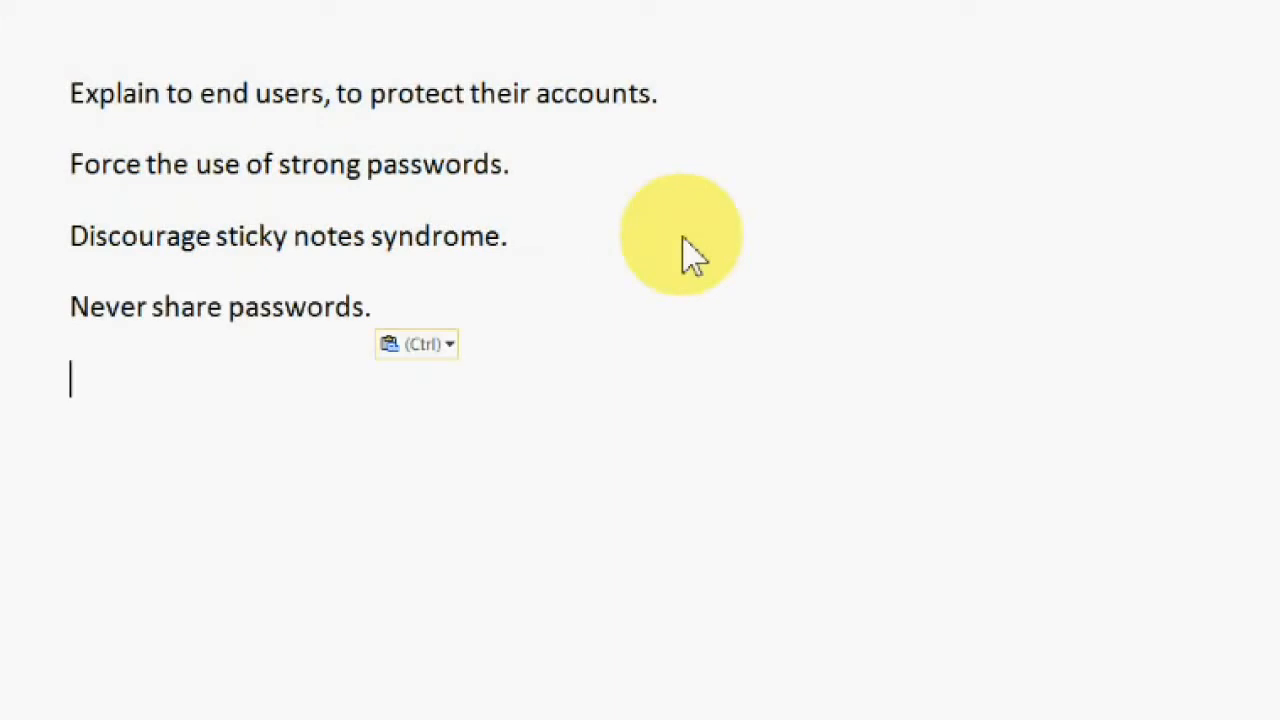
{"action": "key", "text": "Escape"}
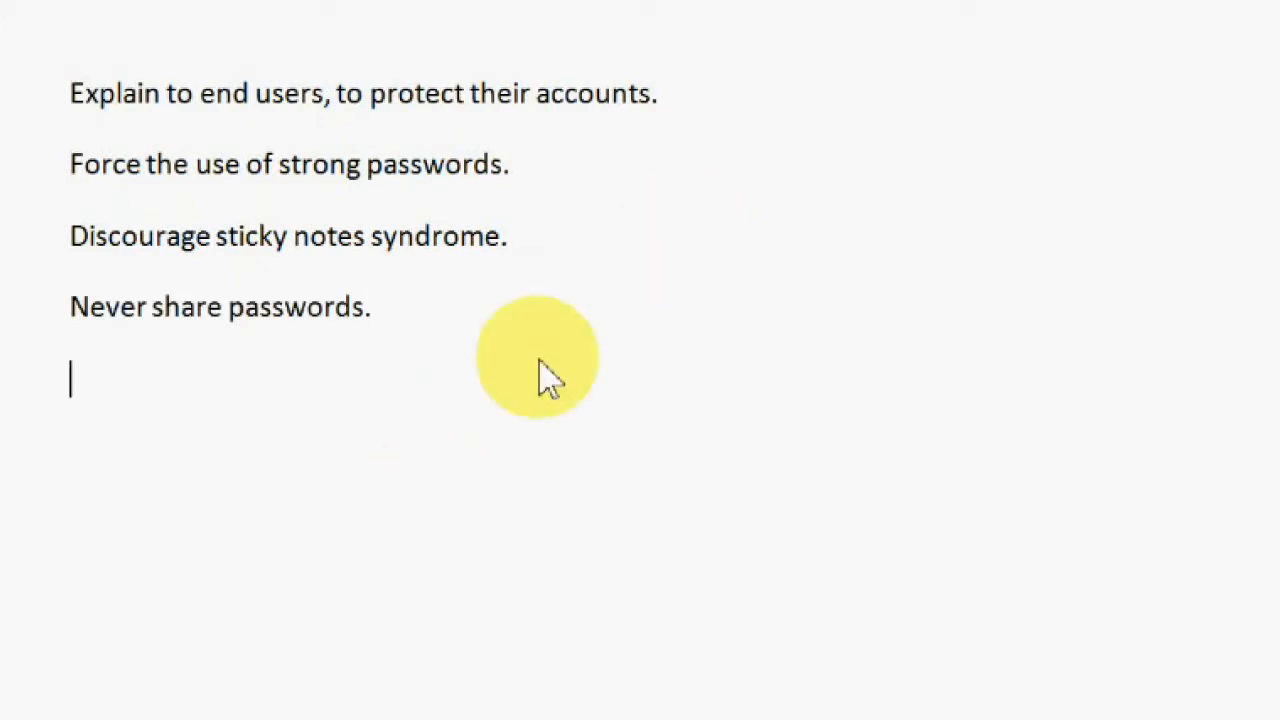
{"action": "key", "text": "ctrl+v"}
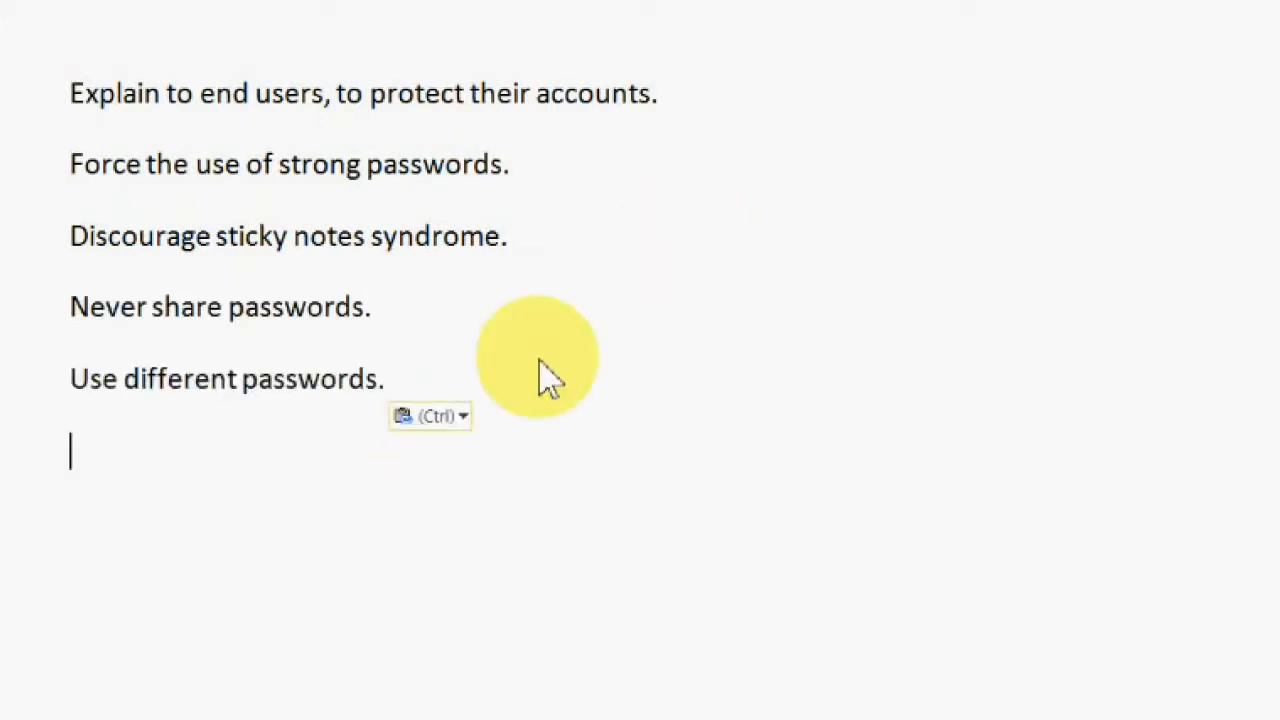